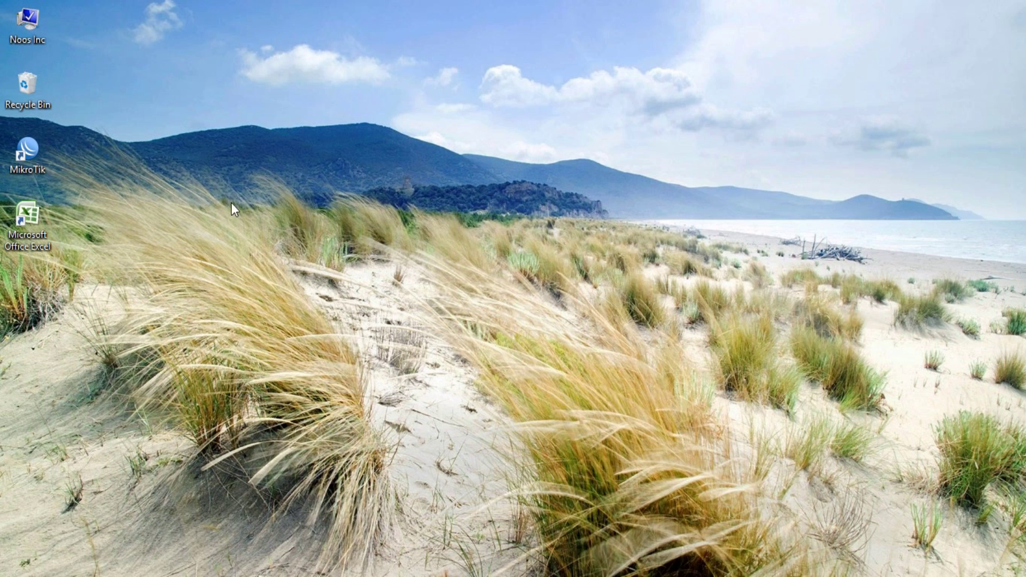
- Launch Excel from its shortcut's context menu to get a blank Book1 workbook
right_click(41, 221)
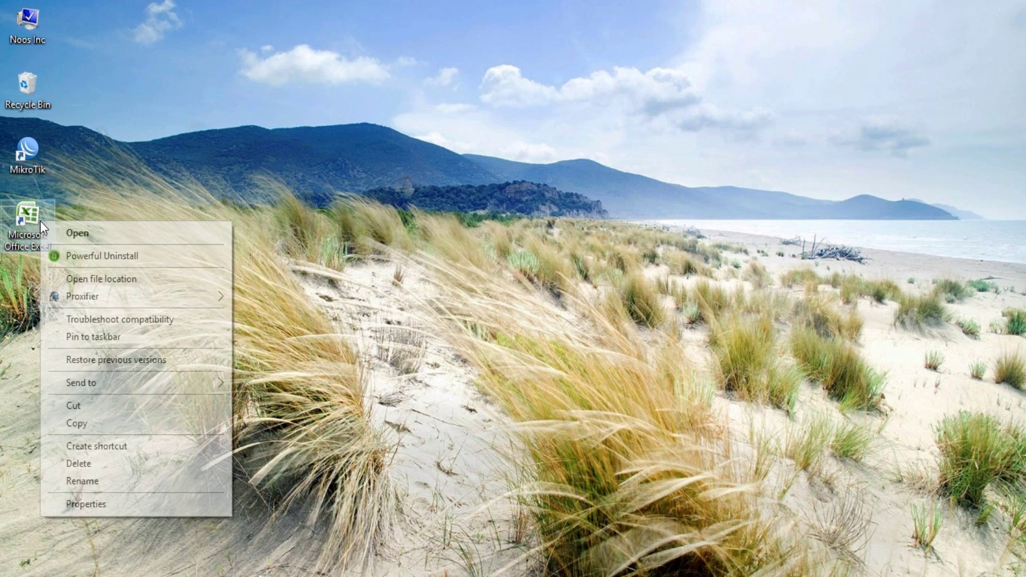
left_click(81, 237)
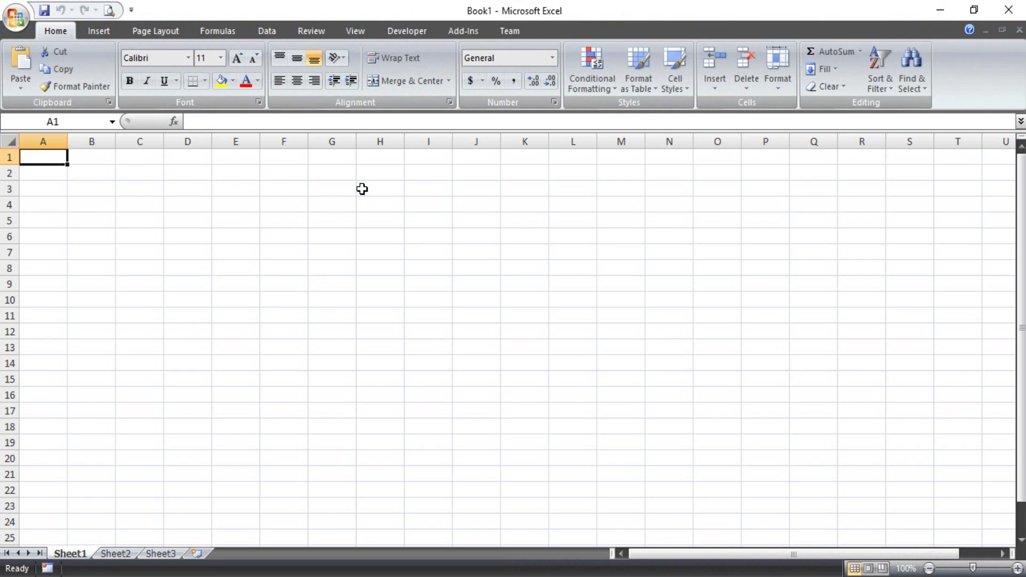
left_click_drag(1021, 213, 1021, 242)
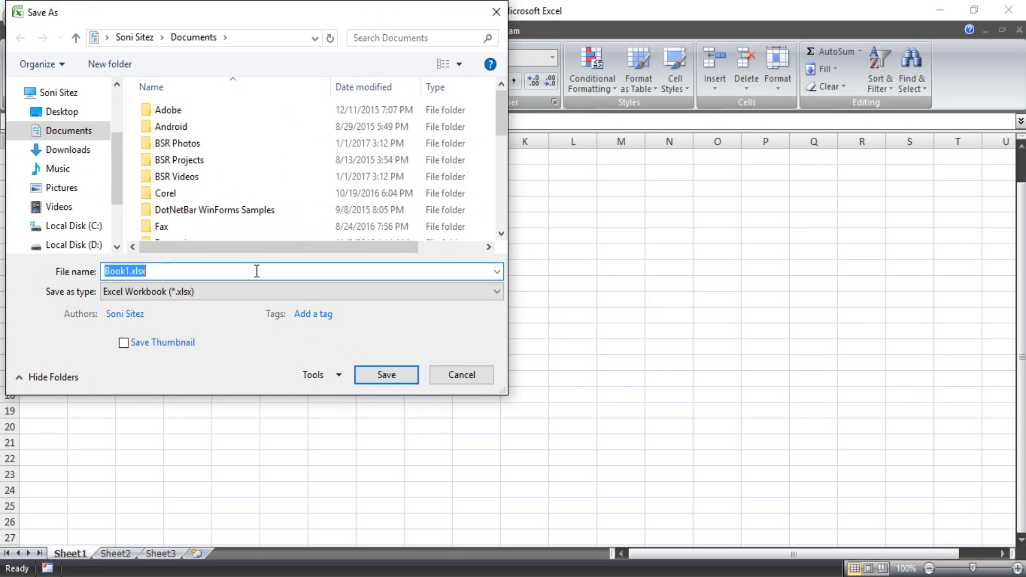
- Save the blank workbook to the Desktop as 'Get Name.xlsx'
left_click(63, 110)
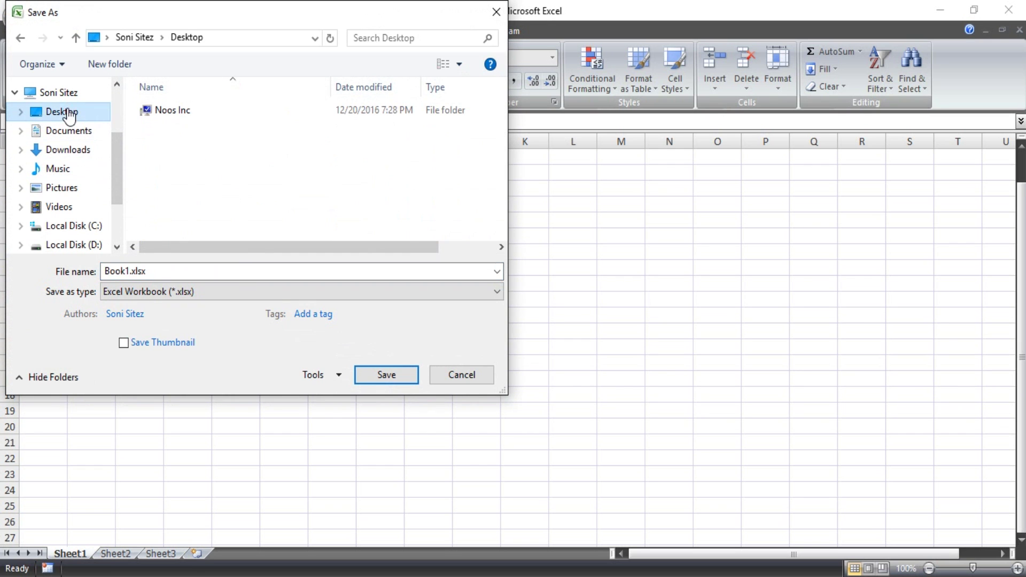
left_click(174, 275)
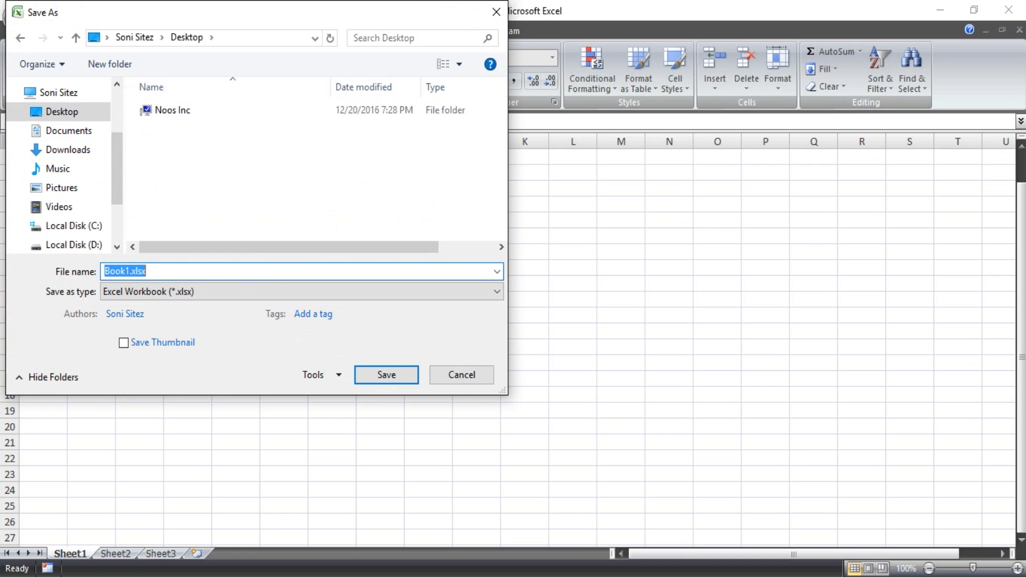
left_click(279, 271)
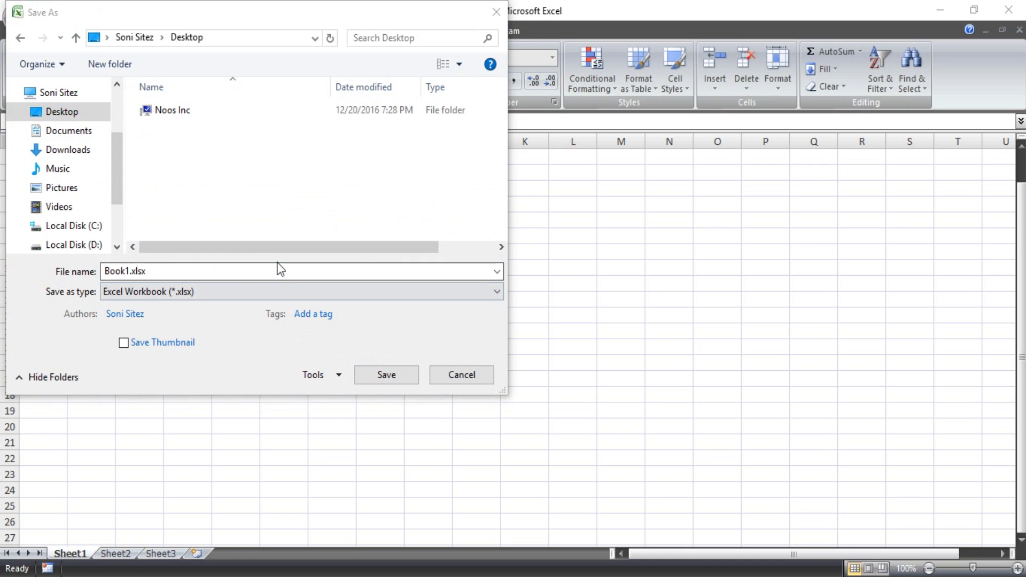
double_click(245, 275)
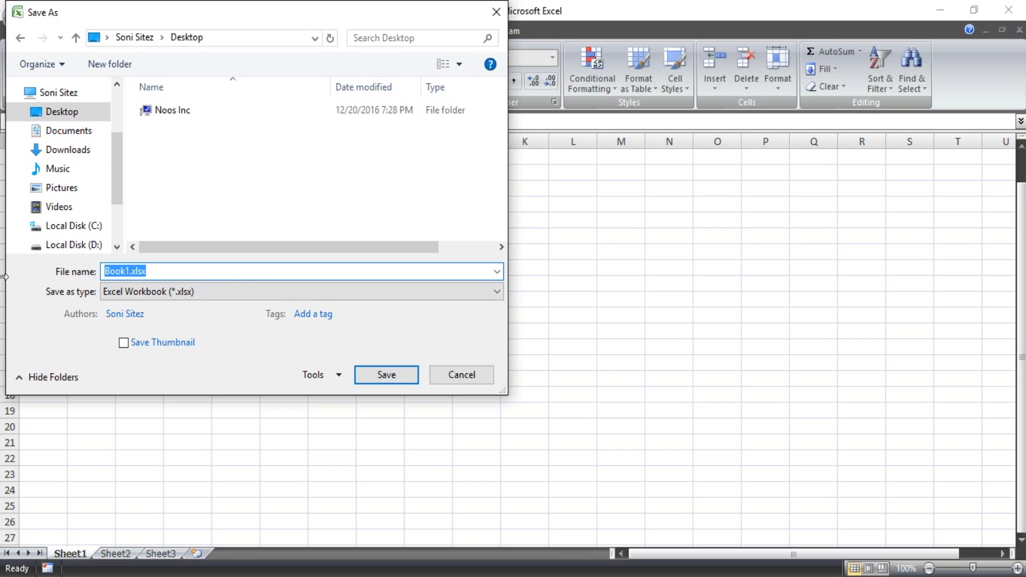
type("Get Name")
left_click(393, 377)
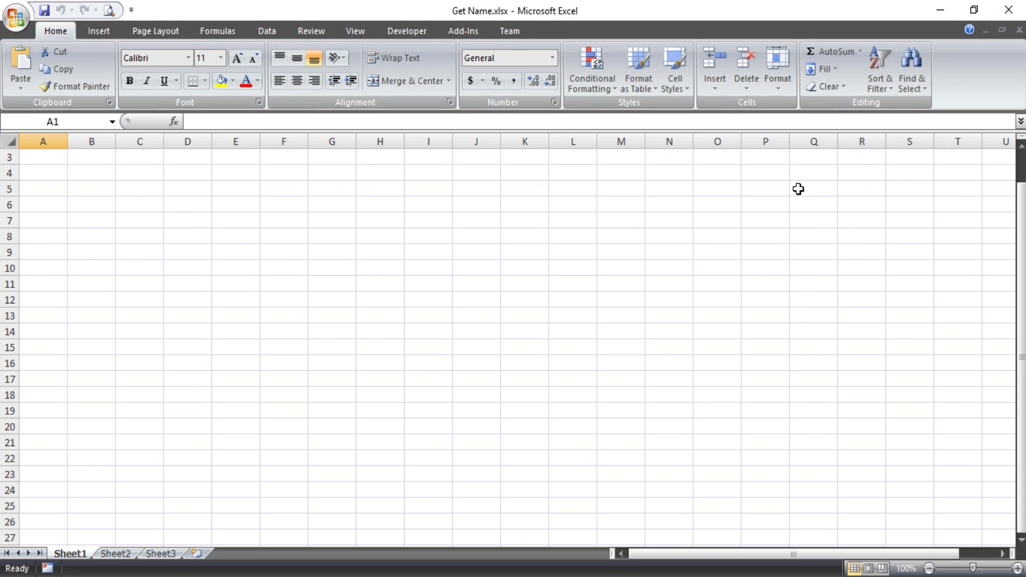
- Close Excel and reopen Get Name.xlsx from its desktop icon
left_click(1005, 9)
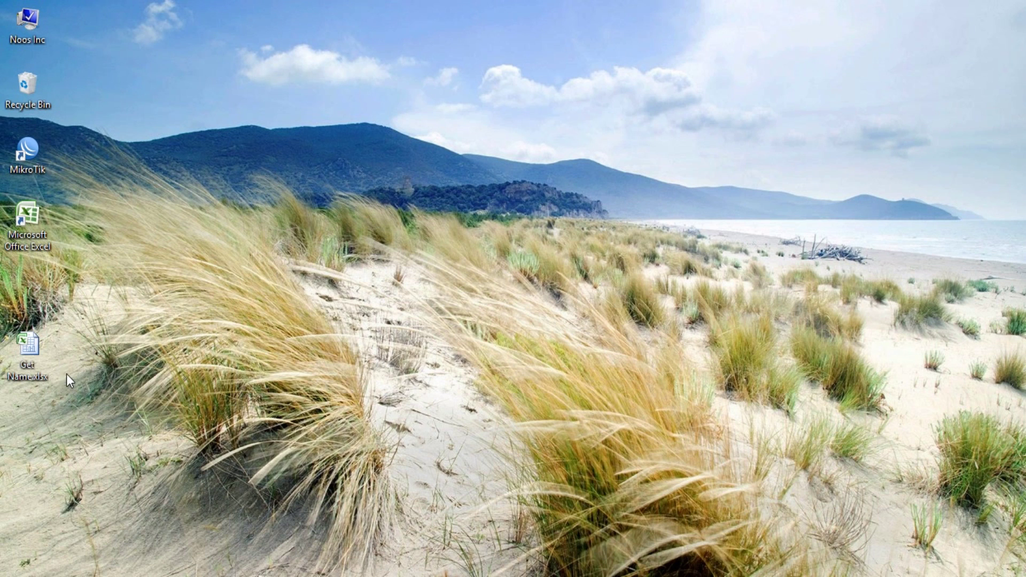
double_click(34, 353)
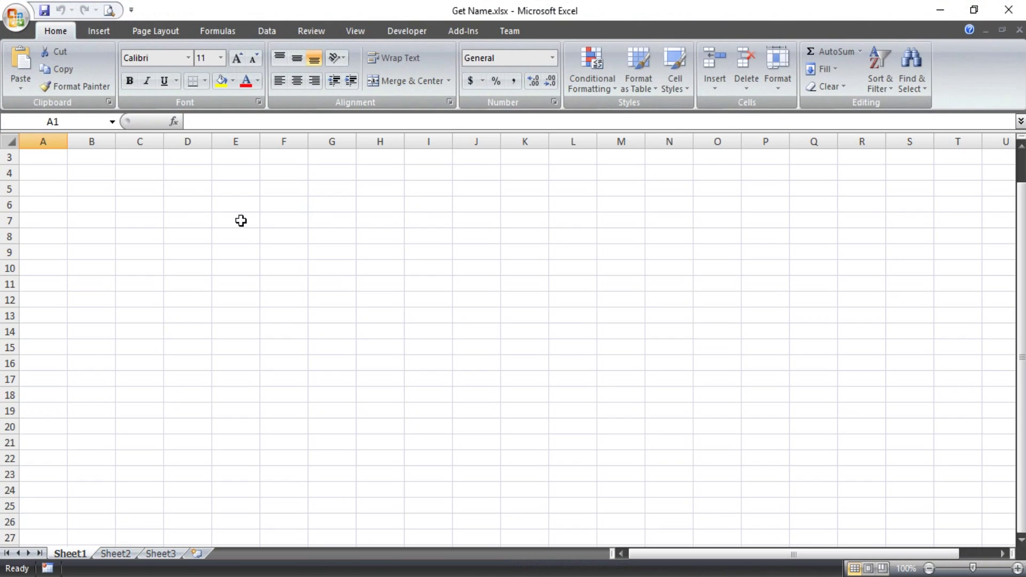
left_click(200, 216)
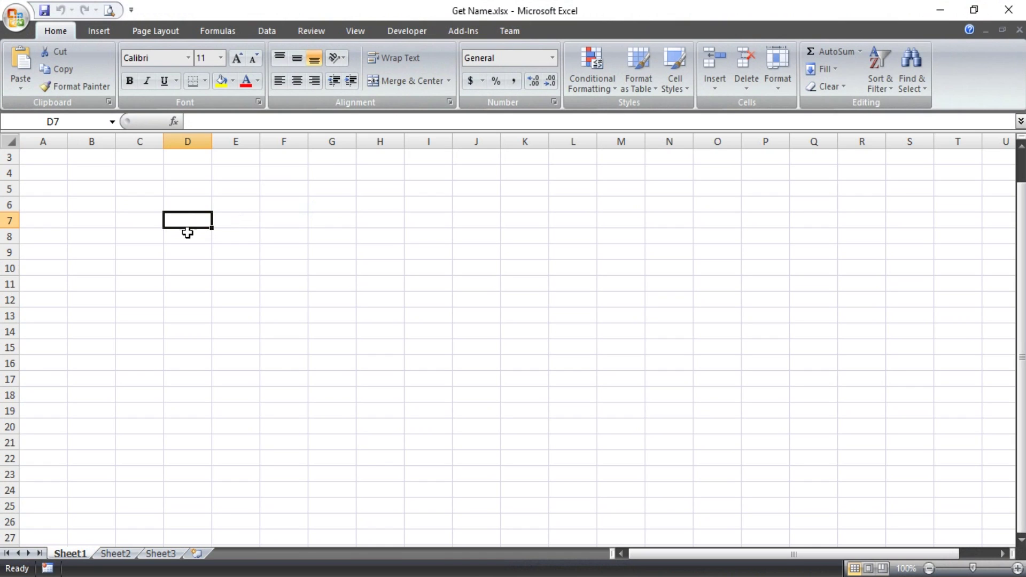
- Widen column C, give B6:C13 all borders, and fill C6:C13 yellow
mouse_move(107, 203)
left_mouse_down()
mouse_move(250, 370)
mouse_move(208, 337)
left_mouse_up()
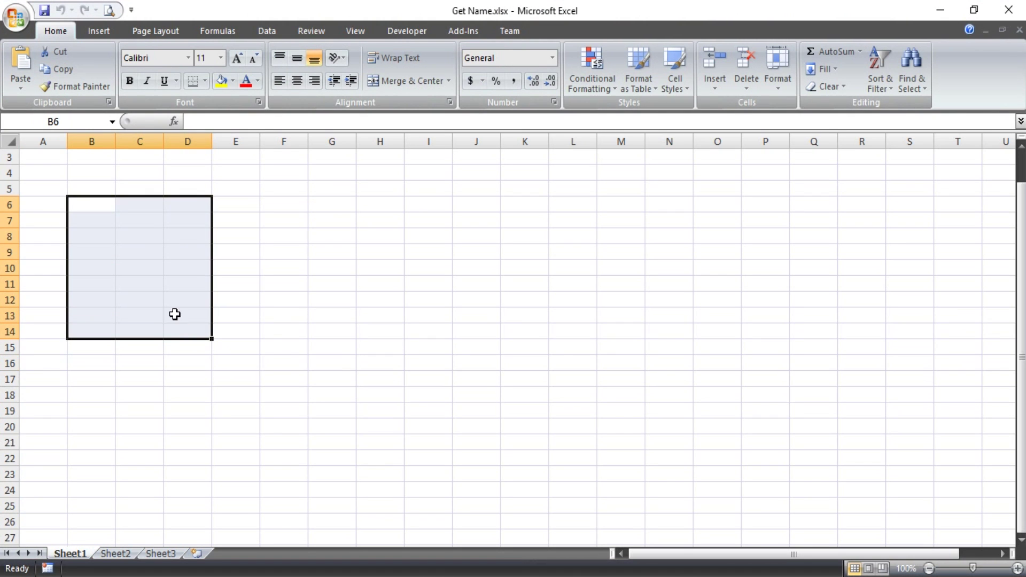
left_click_drag(164, 142, 373, 152)
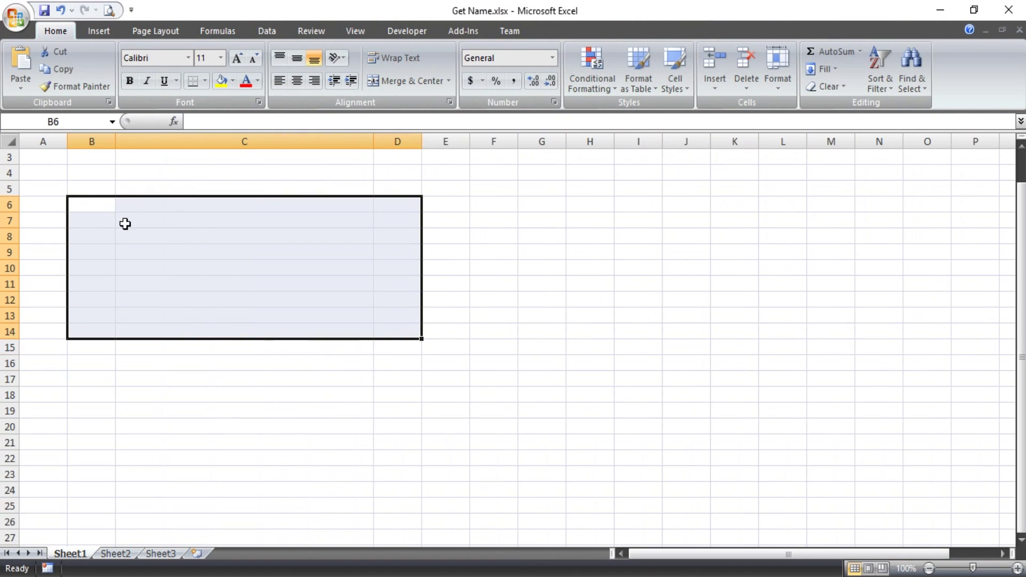
left_click_drag(91, 204, 296, 318)
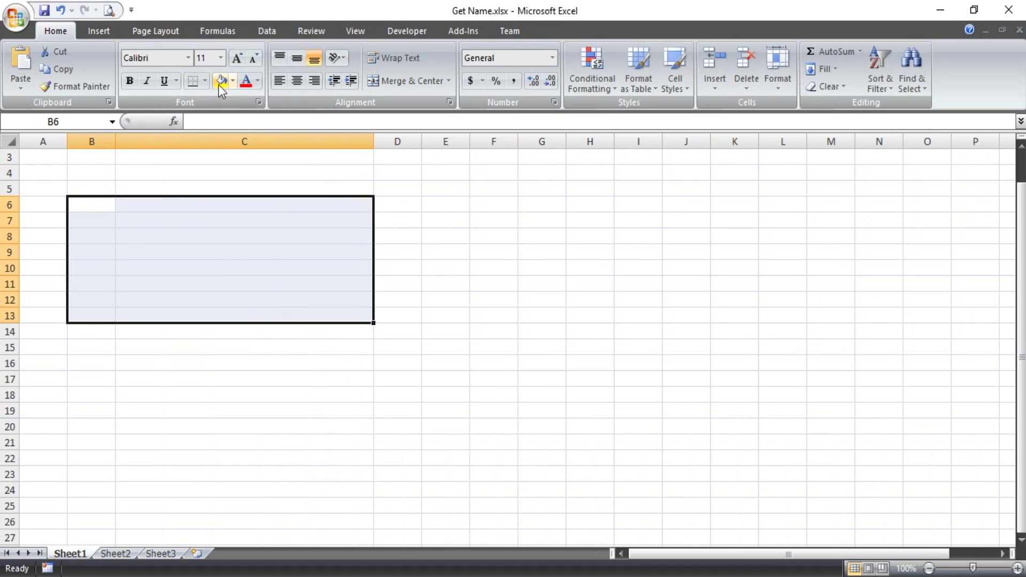
left_click(205, 81)
left_click(238, 206)
mouse_move(91, 206)
left_mouse_down()
mouse_move(229, 239)
mouse_move(247, 316)
left_mouse_up()
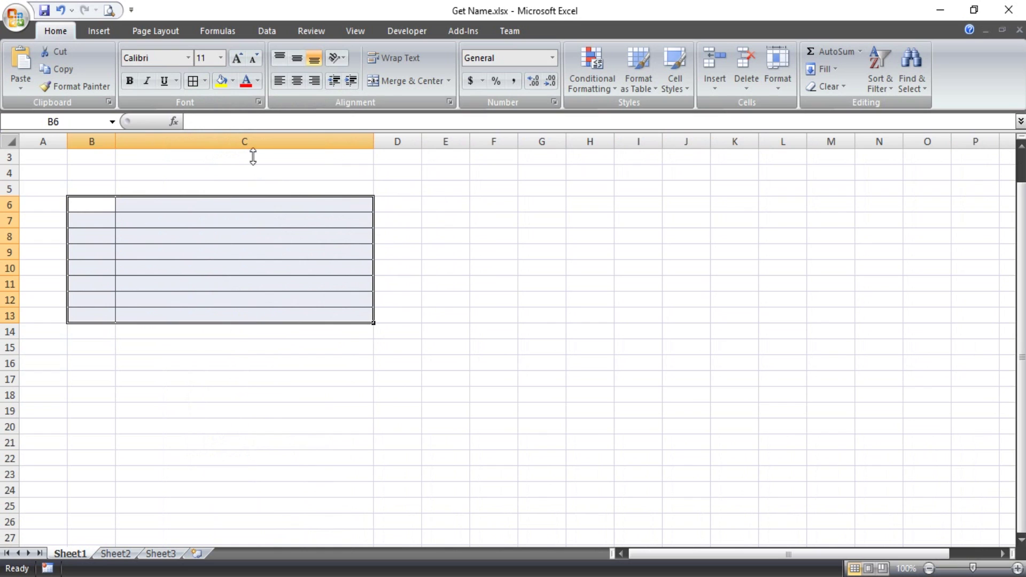
left_click_drag(249, 208, 264, 315)
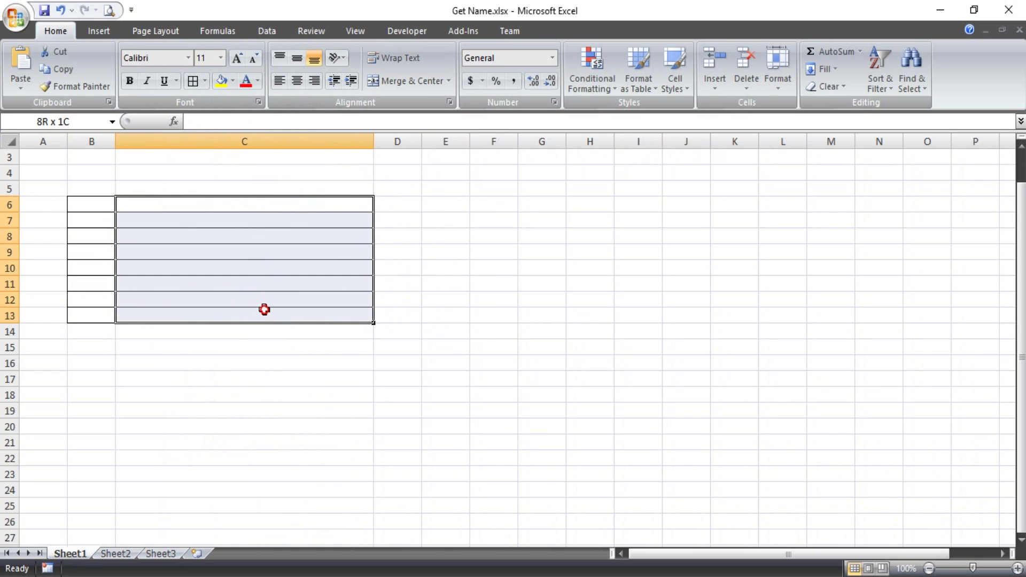
left_click(222, 80)
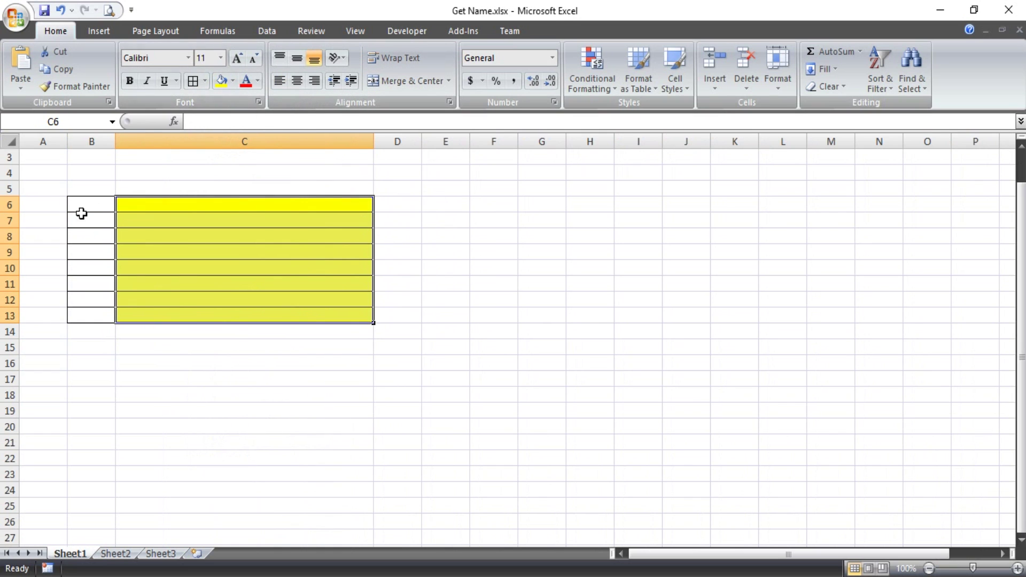
- Centre B6:B13 vertically and horizontally and fill it pink
left_click_drag(82, 209, 104, 315)
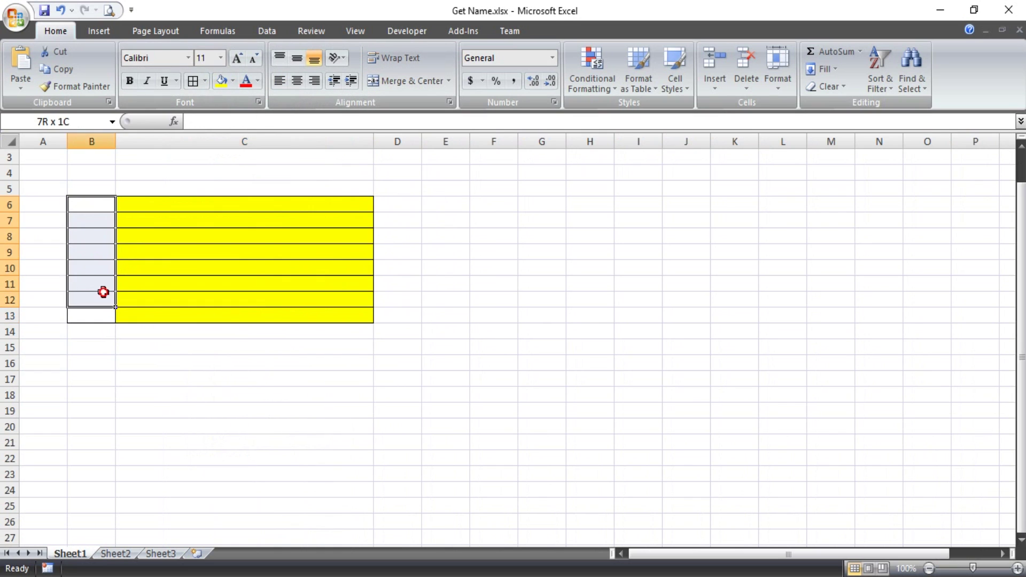
left_click(297, 79)
left_click(297, 57)
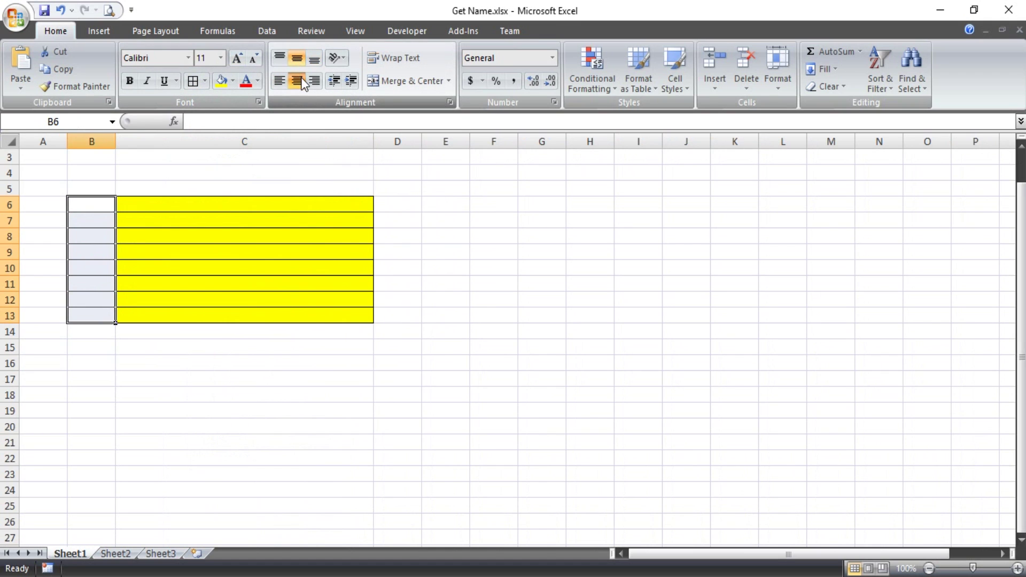
left_click(233, 82)
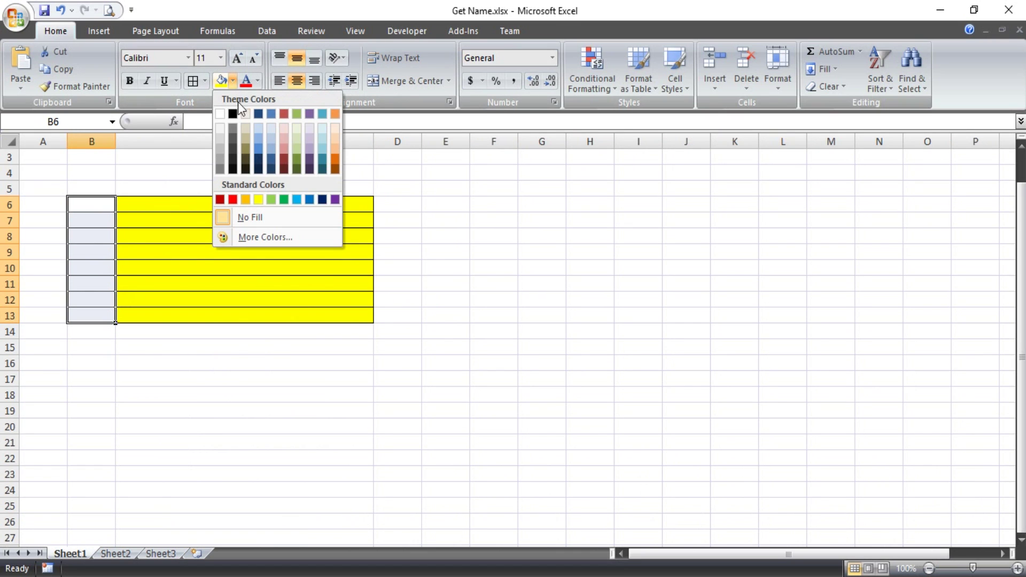
left_click(285, 140)
left_click(488, 205)
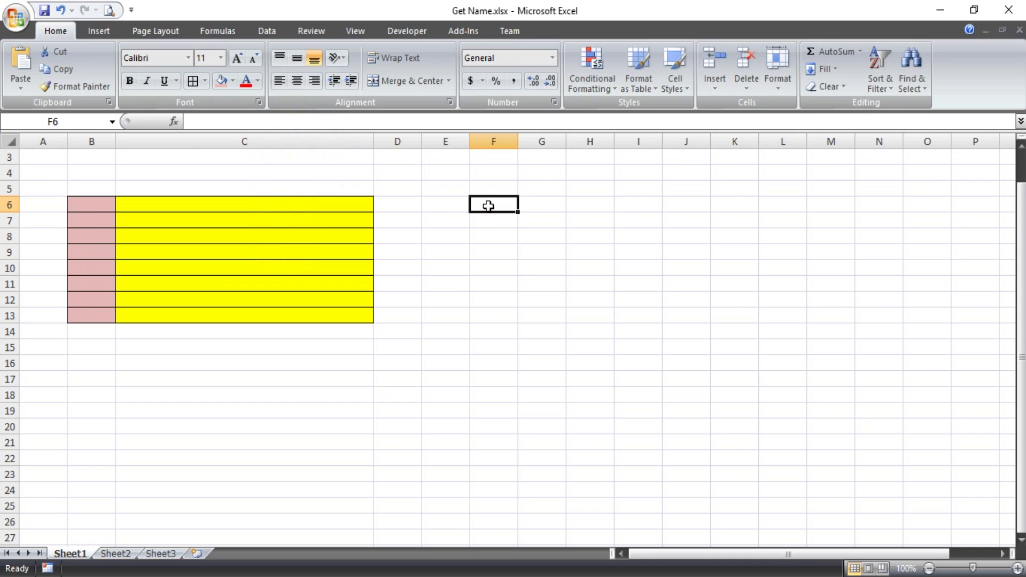
left_click(80, 209)
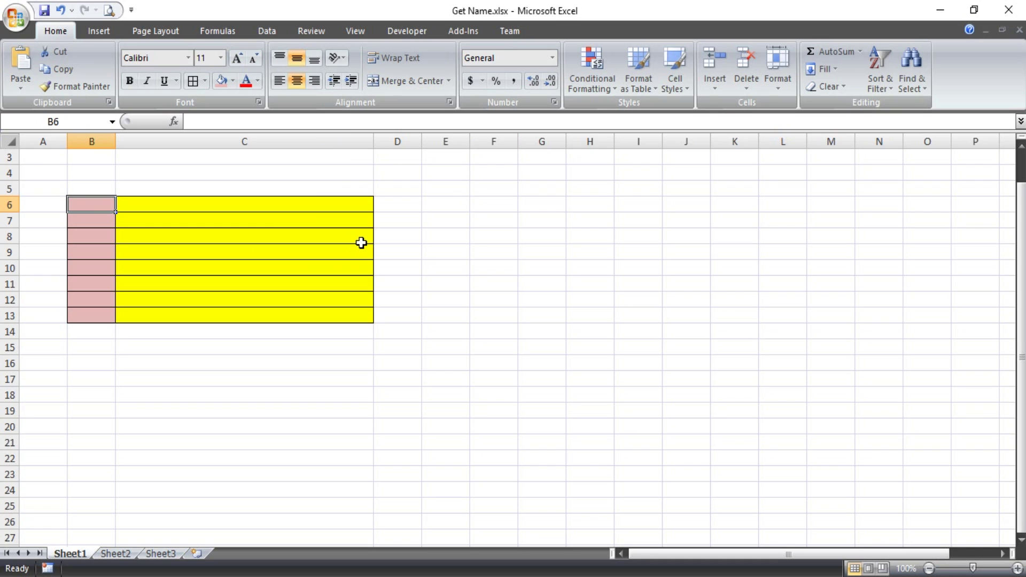
- Enter the label MERK in cell B6
type("M")
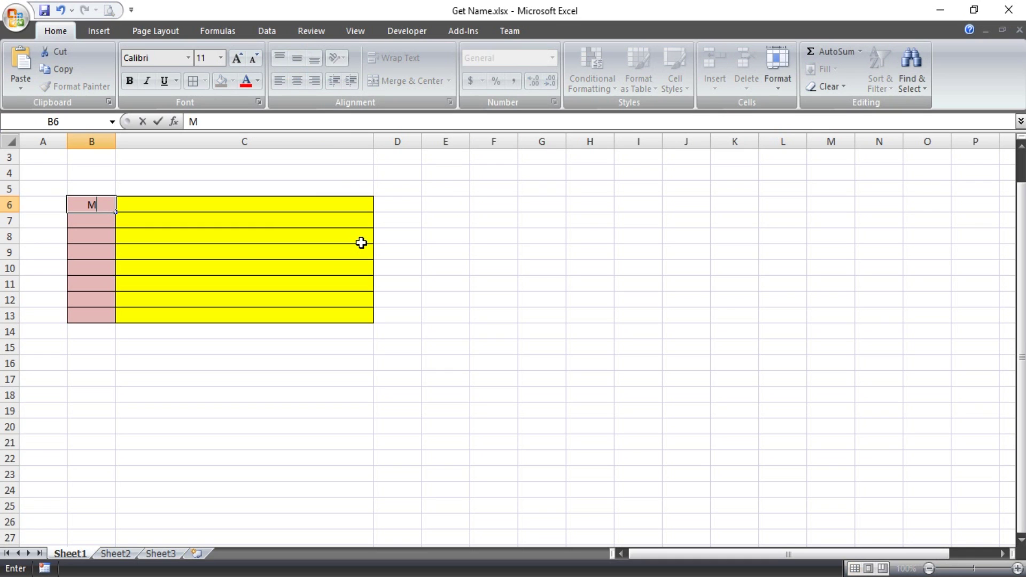
key("BackSpace")
type("NO")
key("BackSpace")
key("BackSpace")
type("MERK")
key("Tab")
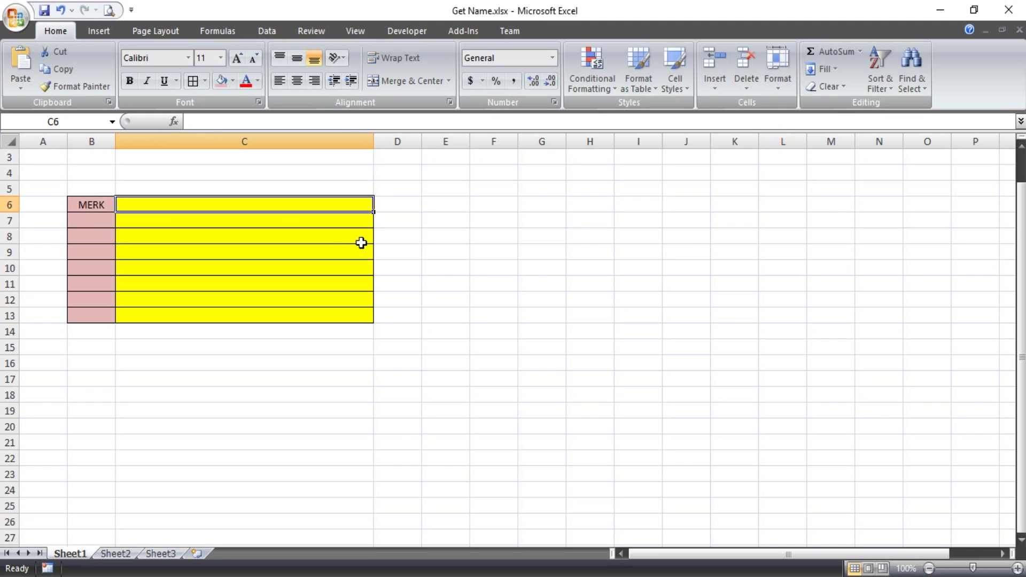
left_click(91, 206)
- Enter STATIC in B5 and make it bold and centred
left_click(92, 191)
type("STAT")
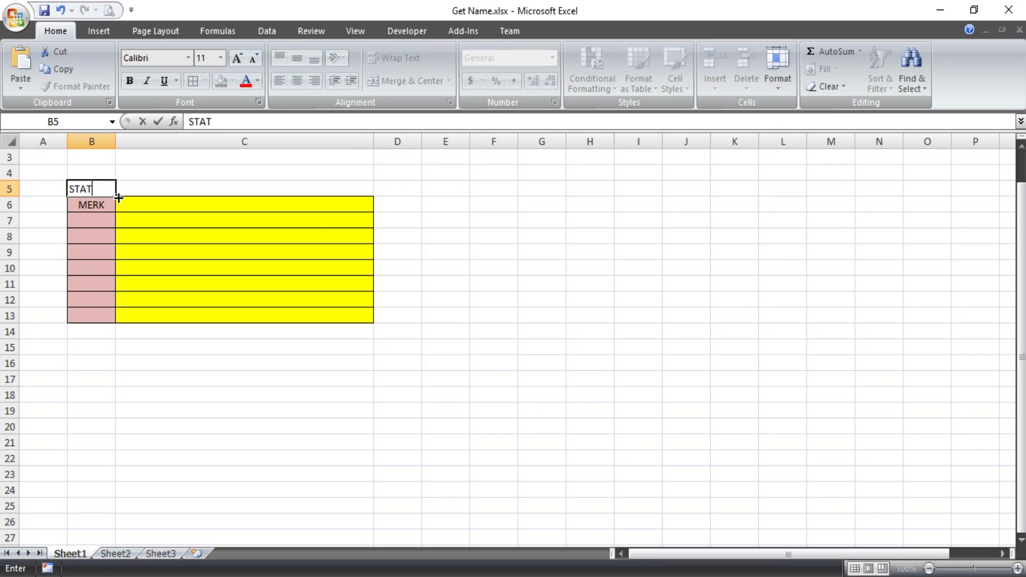
type("IC")
key("Tab")
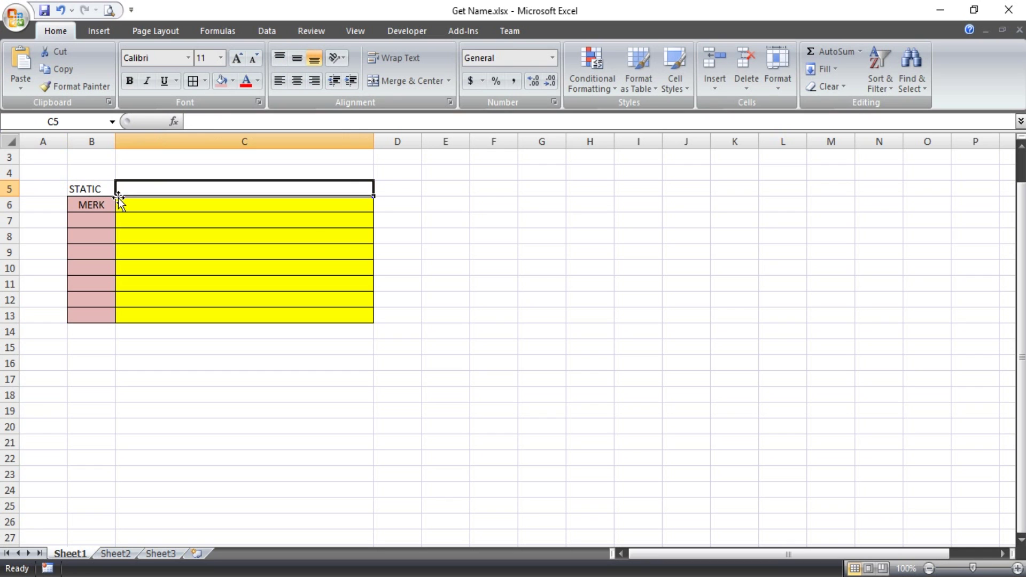
left_click(96, 187)
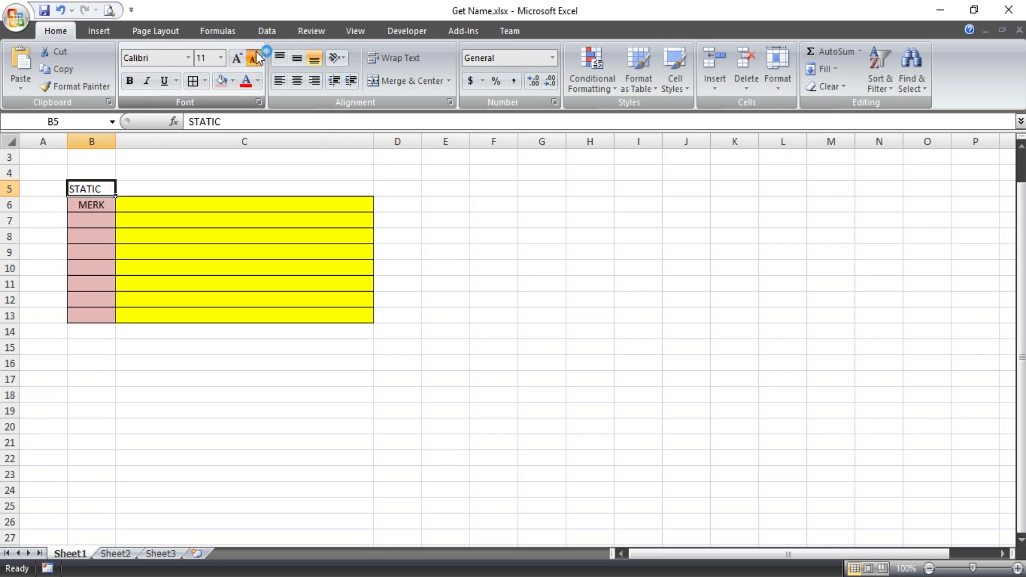
left_click(295, 58)
left_click(301, 82)
left_click(129, 81)
left_click(395, 247)
left_click(145, 202)
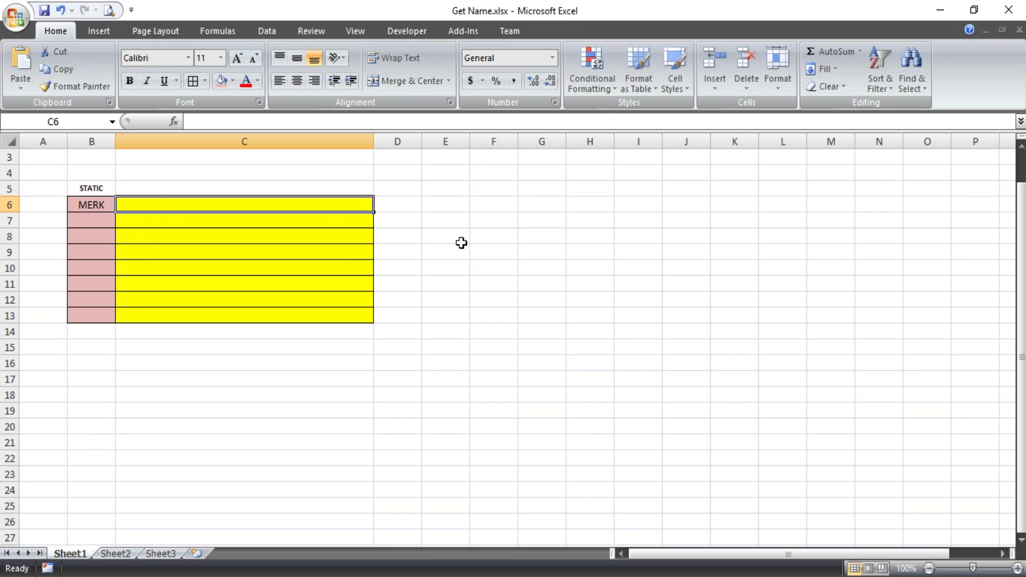
- Start C6's formula as =RIGHT(CELL("filename" using autocomplete in an expanded formula bar
left_click(1021, 121)
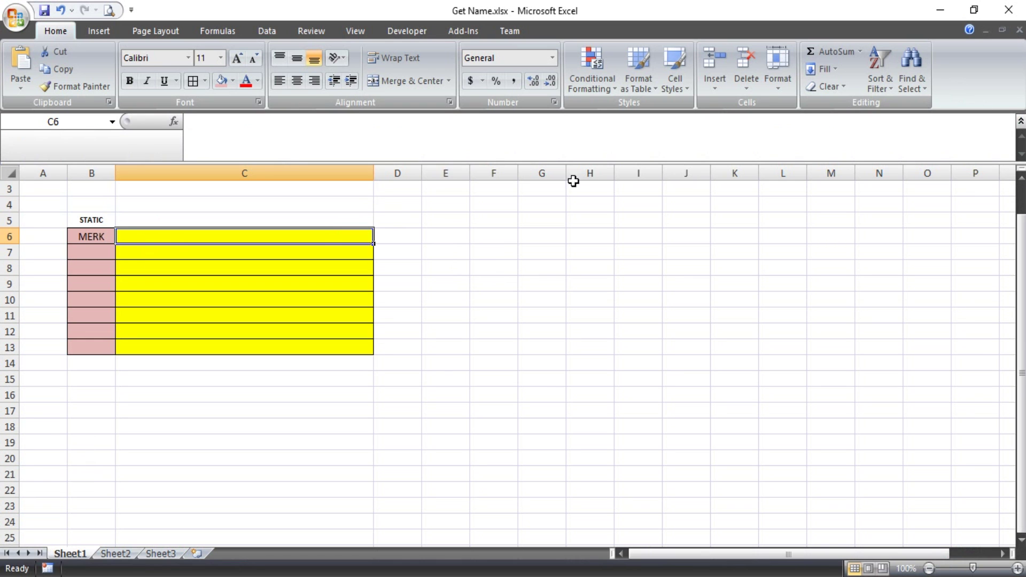
left_click(398, 140)
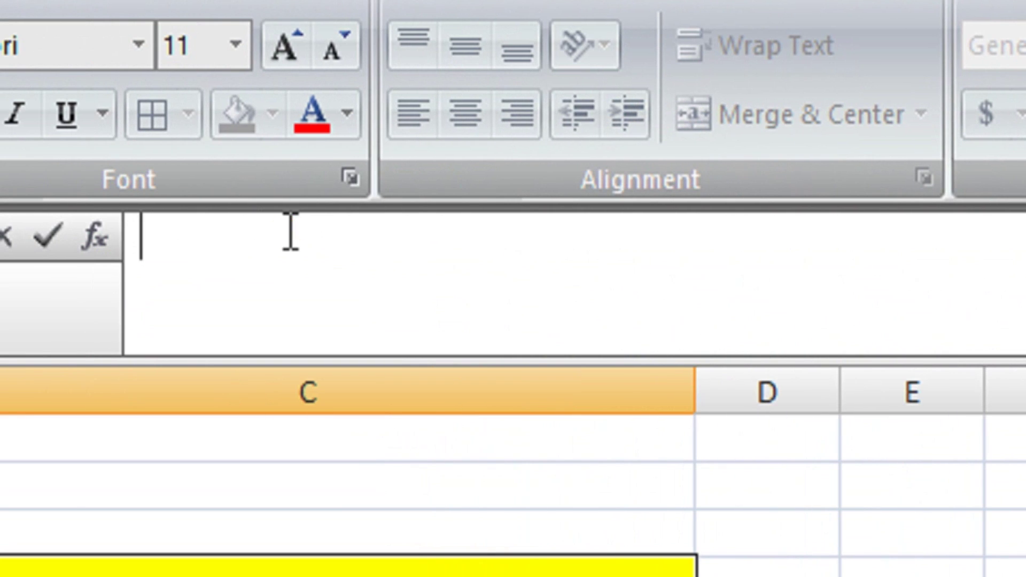
type("r")
key("BackSpace")
type("=RIH")
key("BackSpace")
type("G")
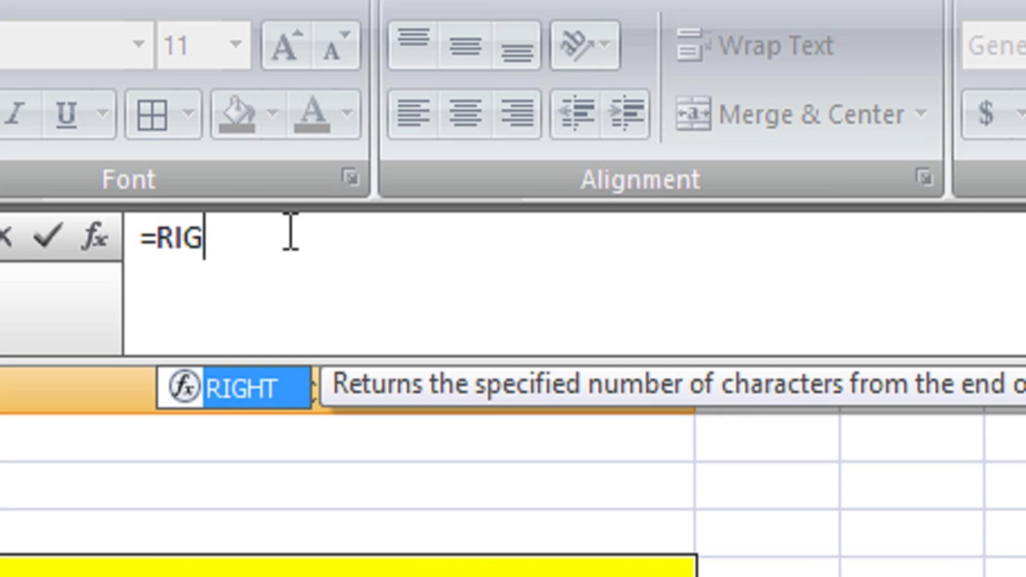
key("Tab")
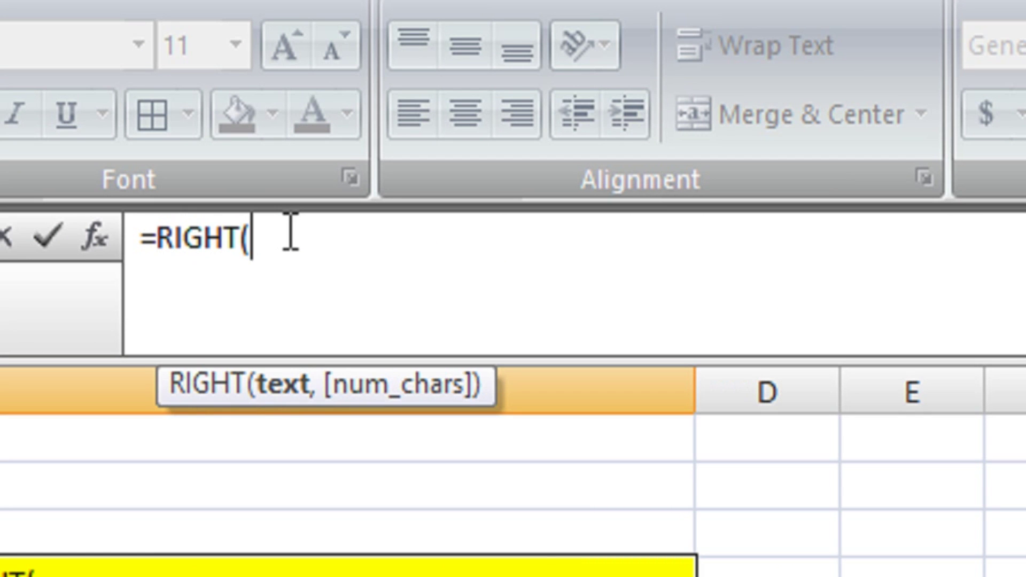
type("CELL")
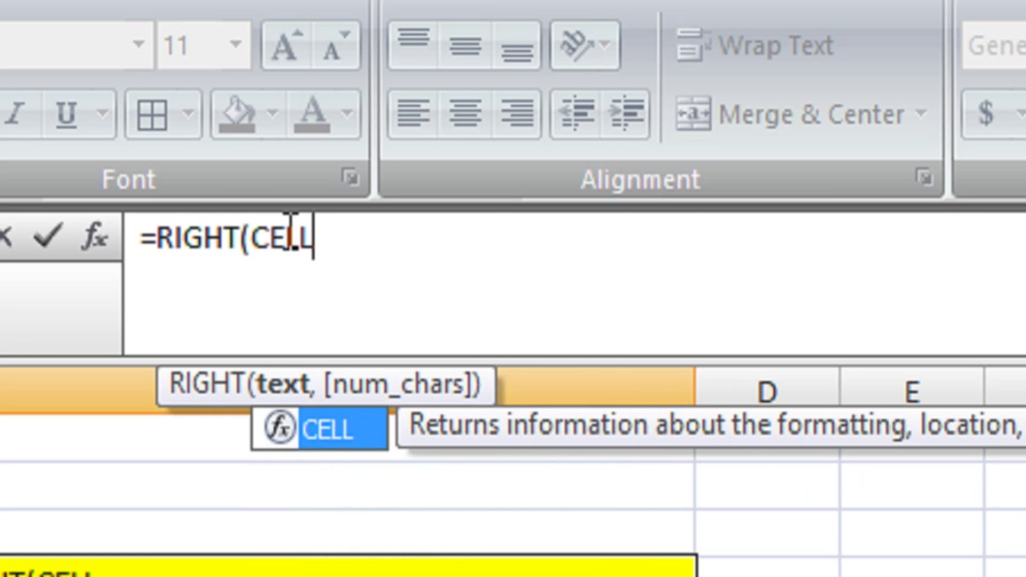
type("(")
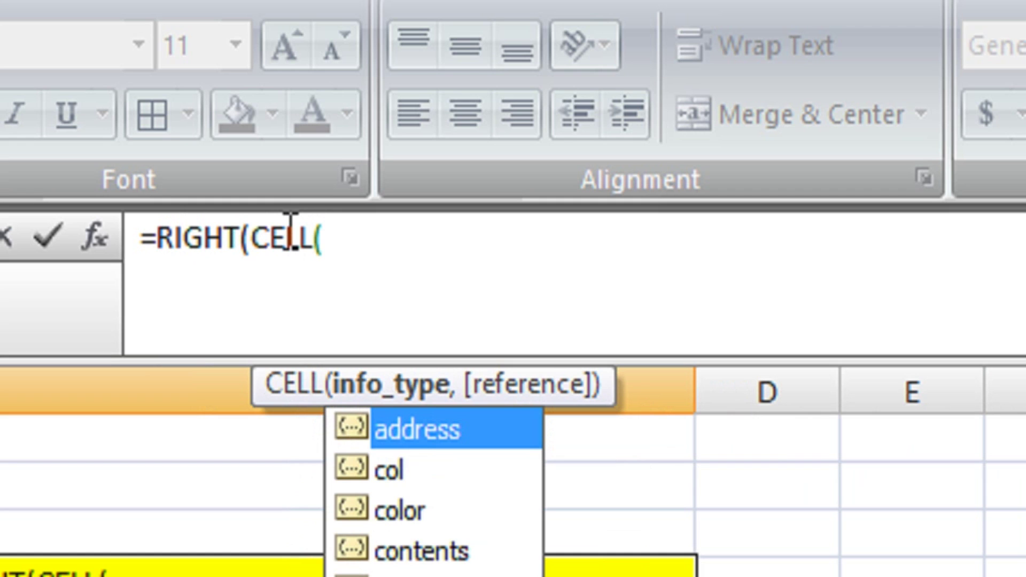
key("Down")
key("Down")
key("Down")
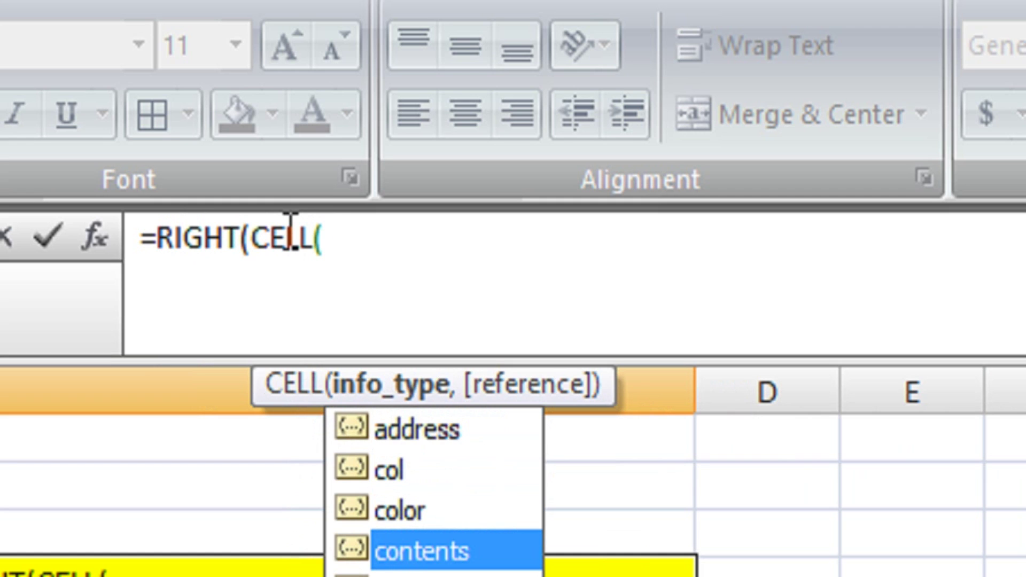
type("\"FIL")
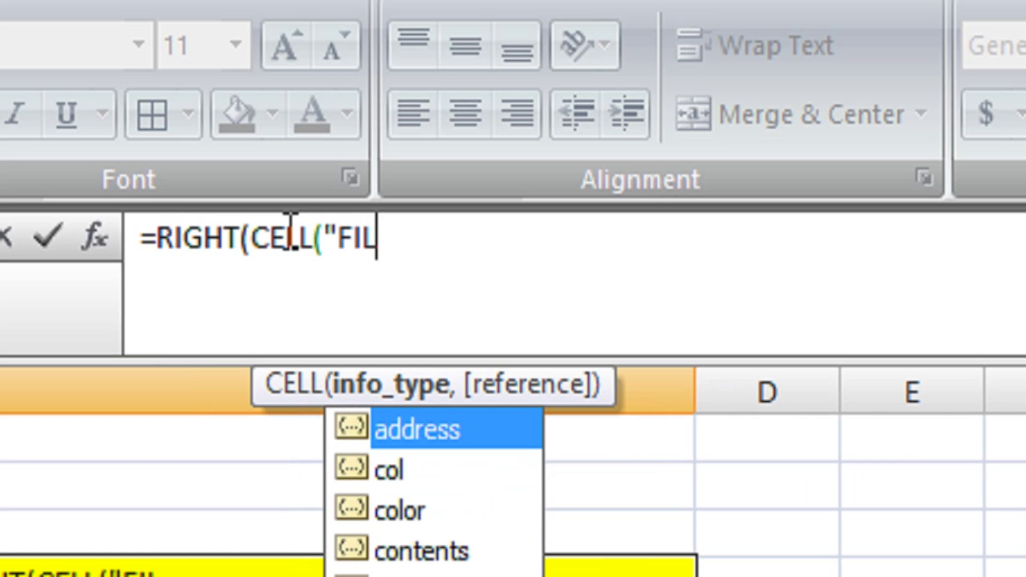
key("Down")
key("Down")
key("Down")
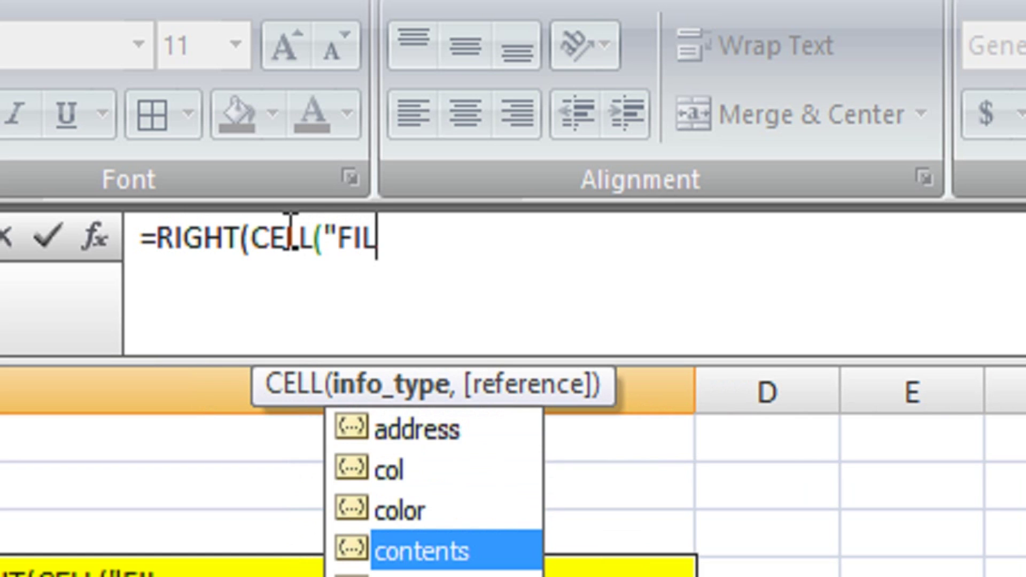
key("Down")
key("Tab")
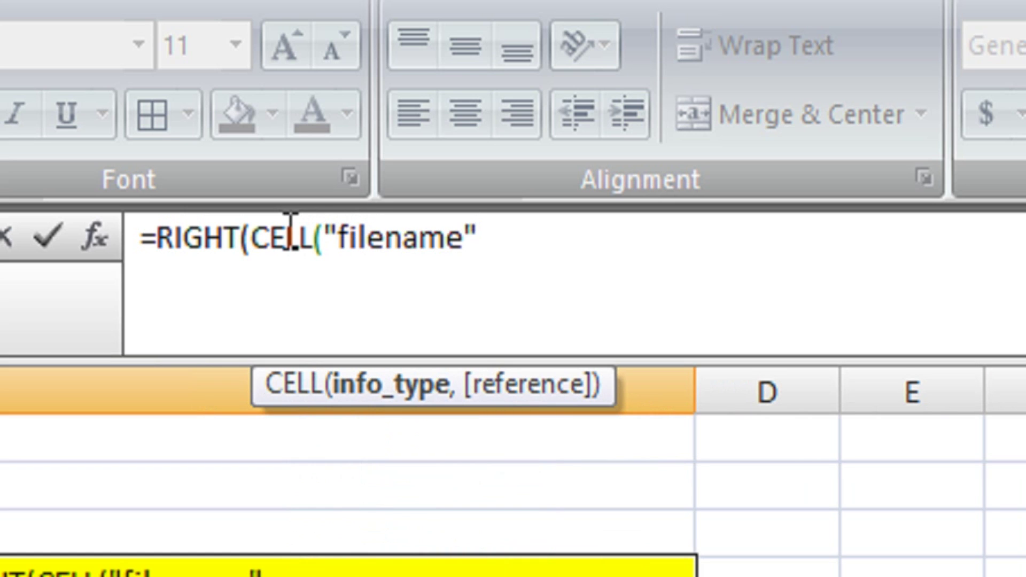
- Finish it with ,A1),LEN(CELL("filename",A1))-FIND("]",CELL("filename",A1)))
type(",")
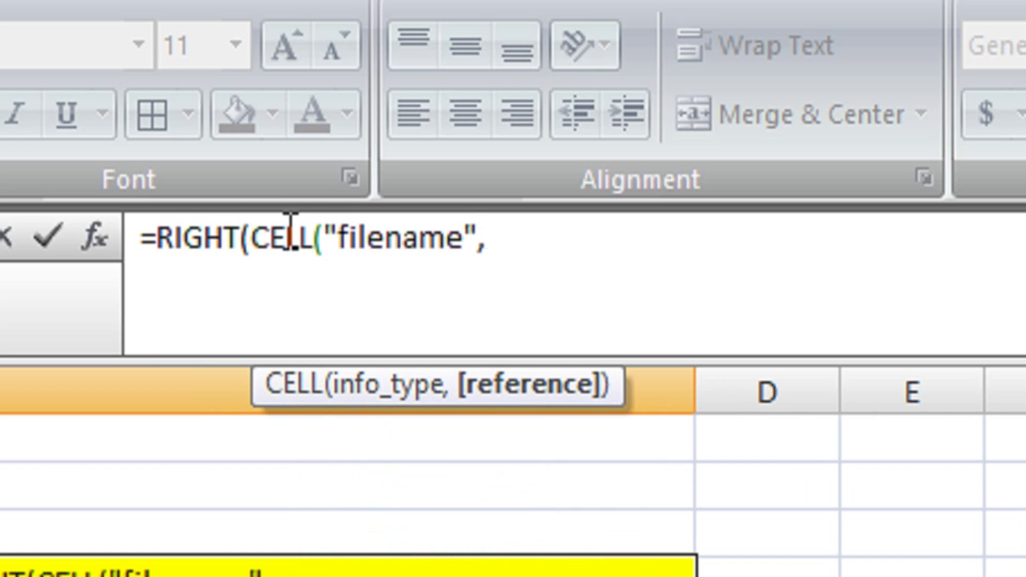
type("A1")
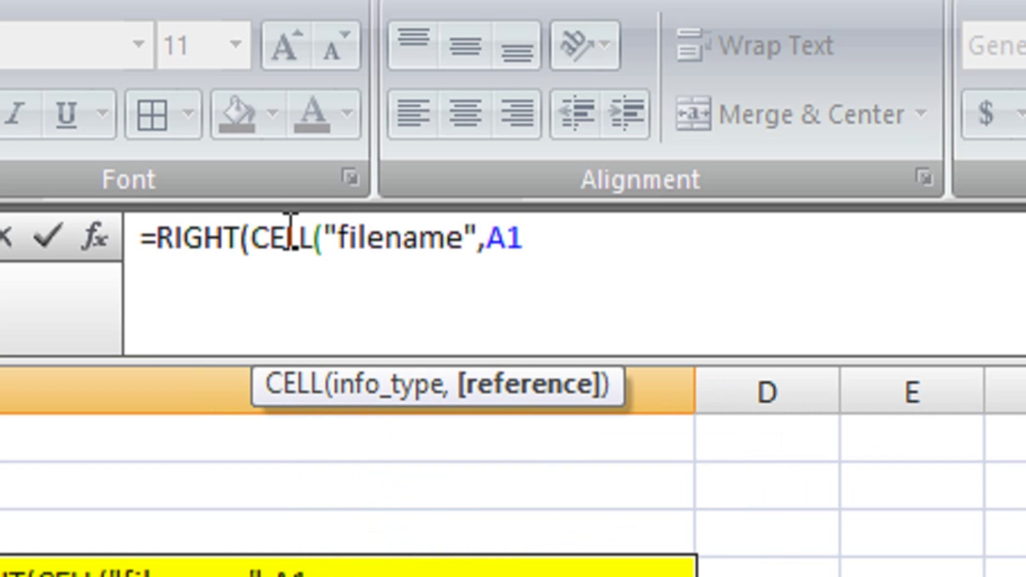
type("),")
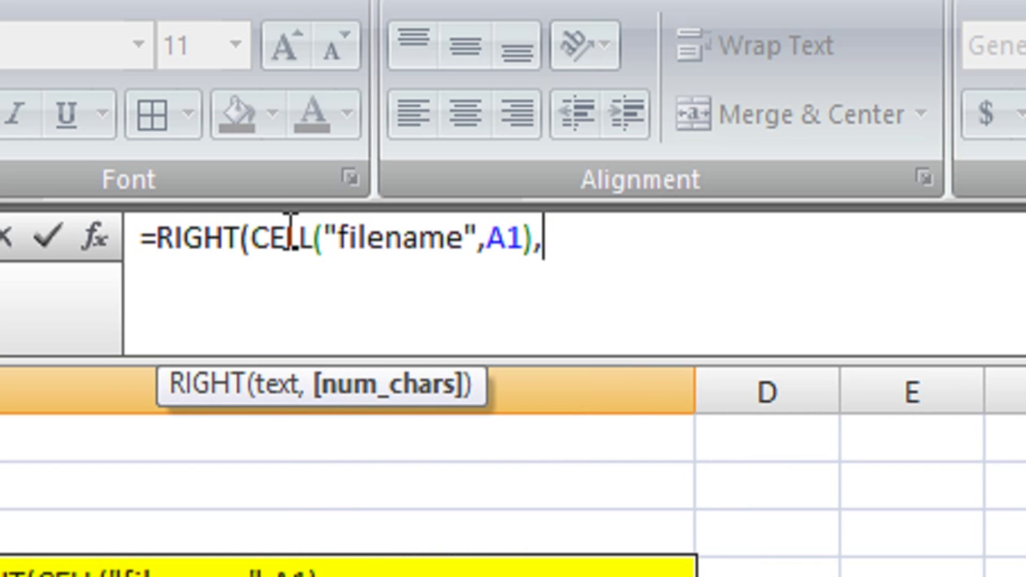
type("LEN(")
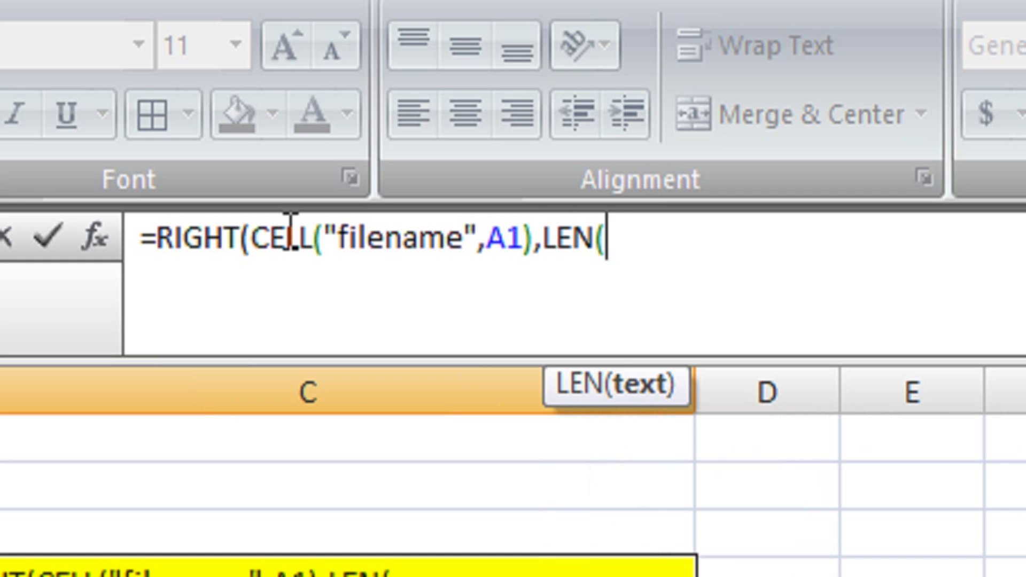
type("C")
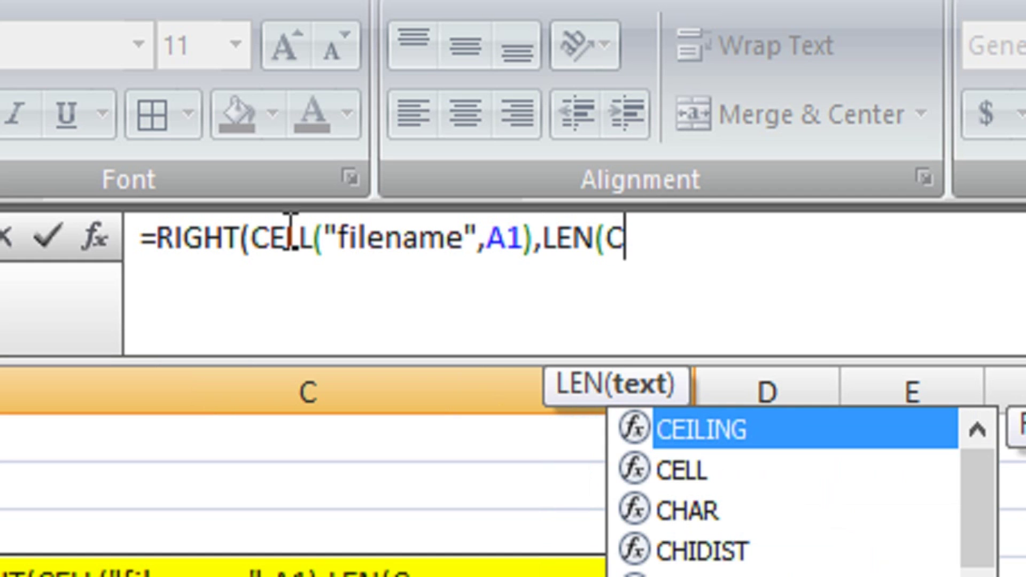
type("LL")
key("BackSpace")
key("BackSpace")
type("E")
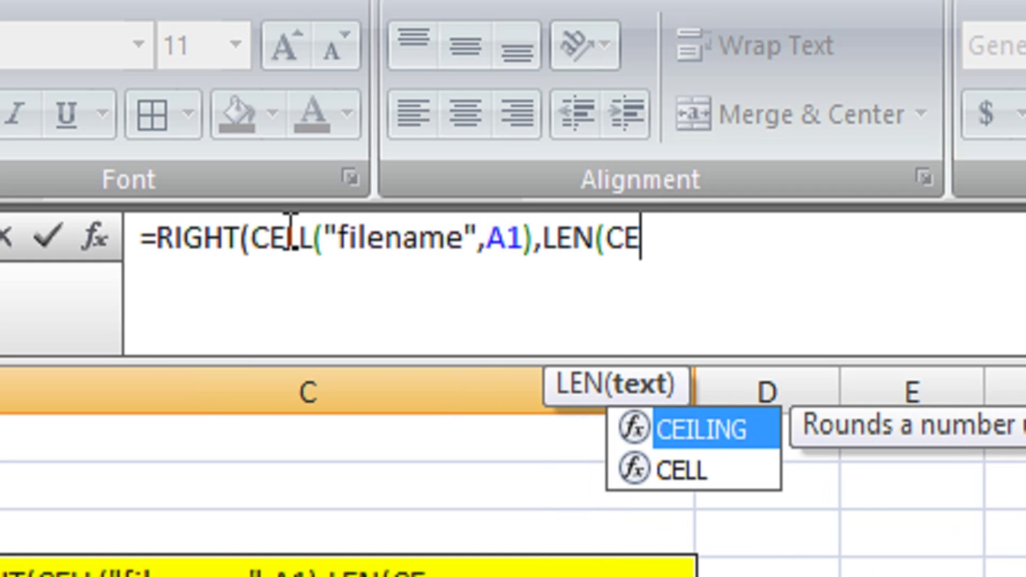
type("LL(")
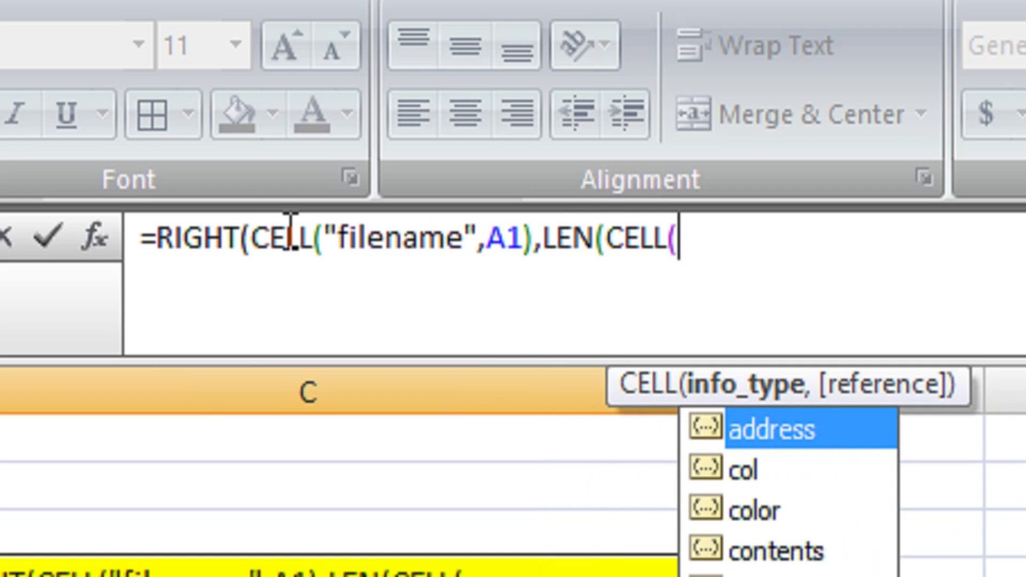
type("\"")
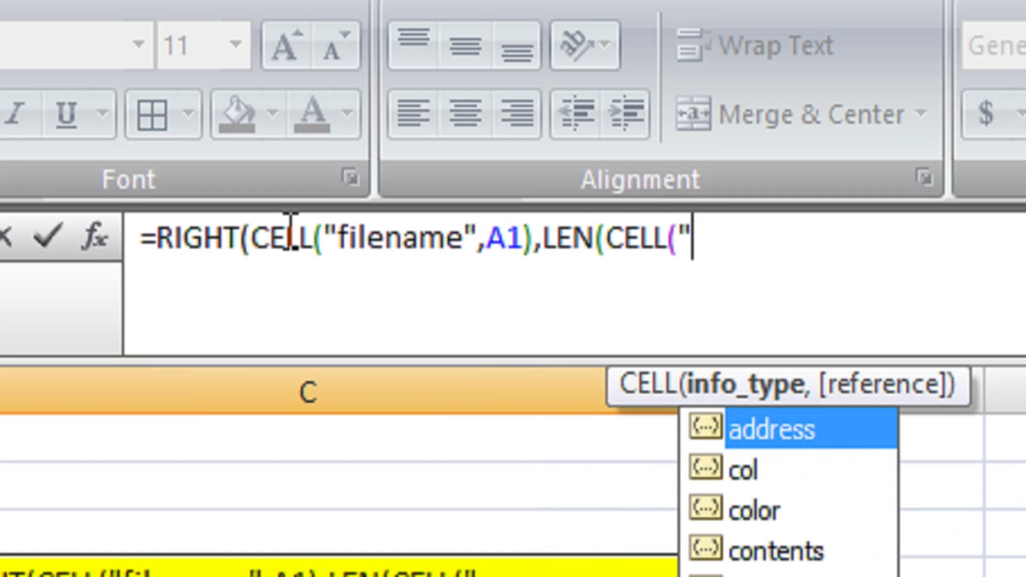
type("FILE")
key("Down")
key("Down")
key("Down")
key("Down")
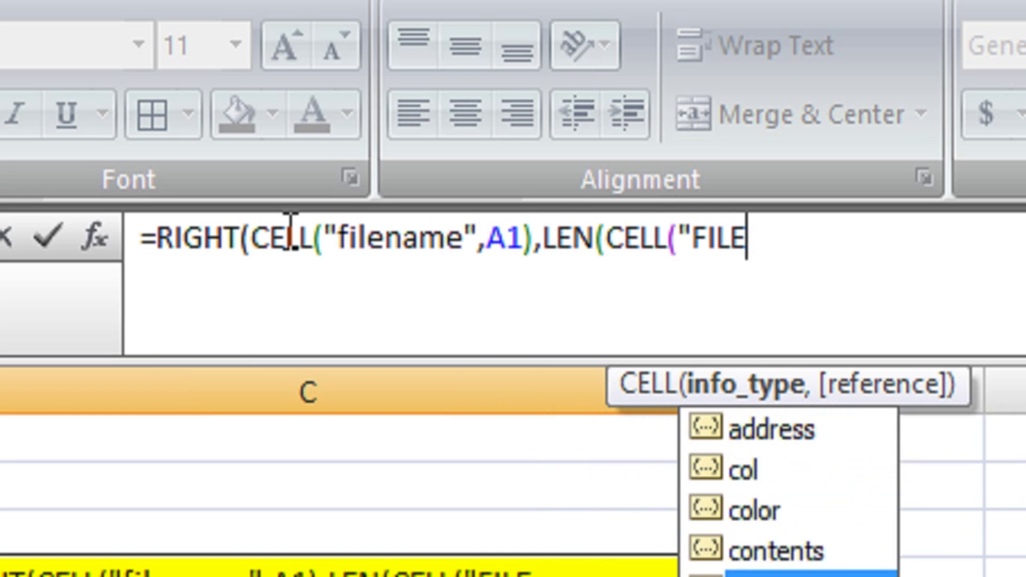
key("Tab")
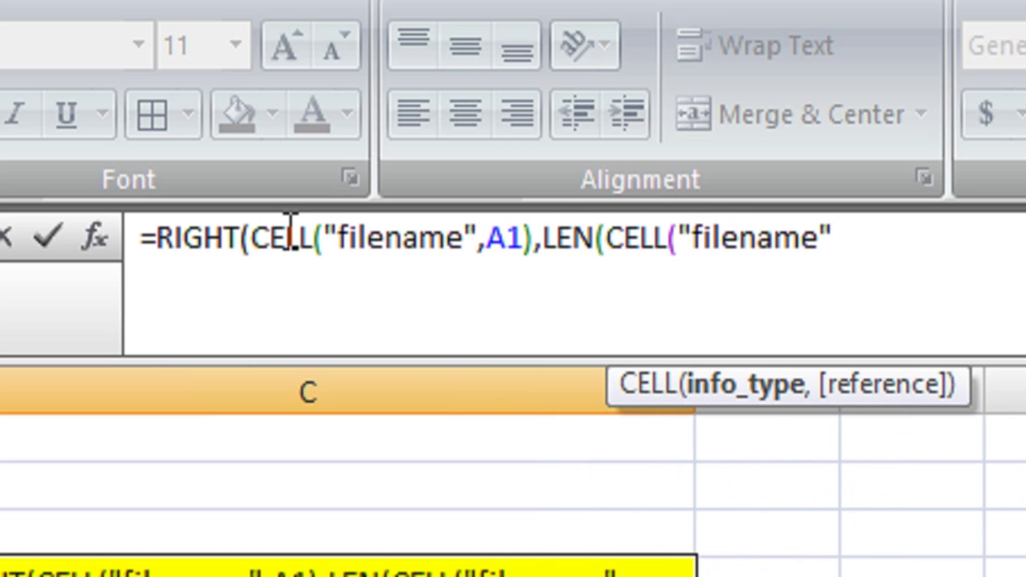
type(",A1")
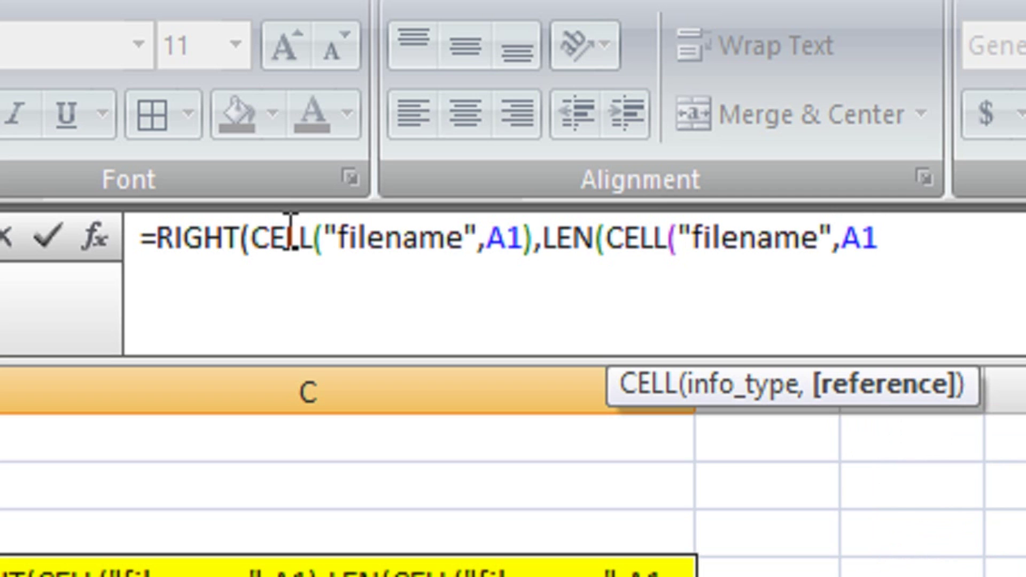
type("))")
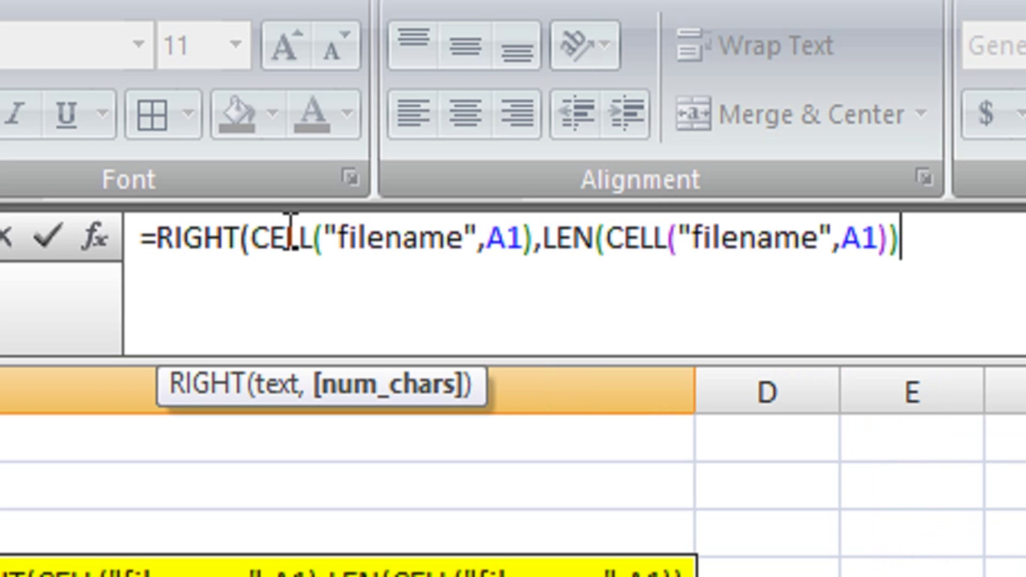
type("-")
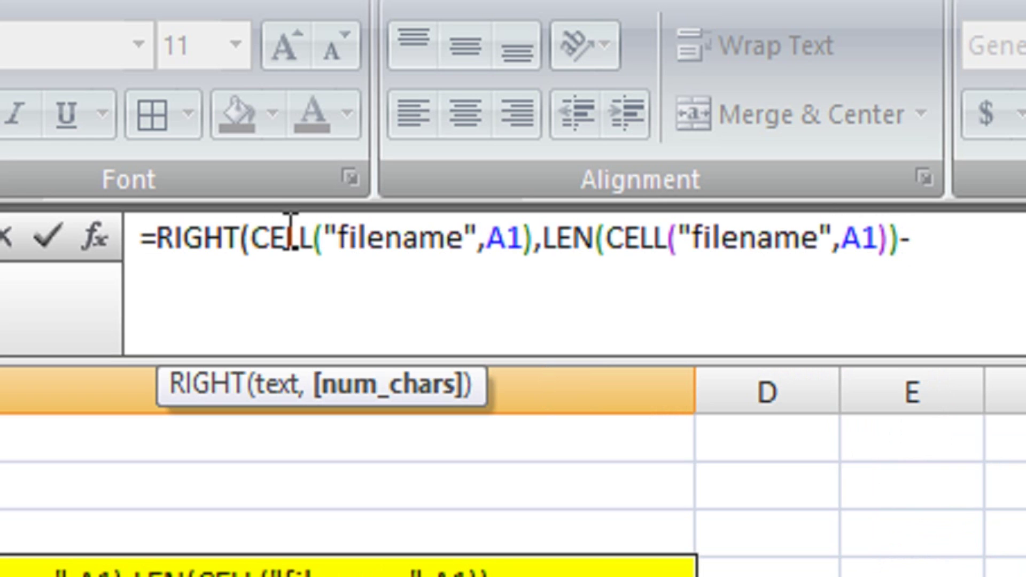
type("FIN")
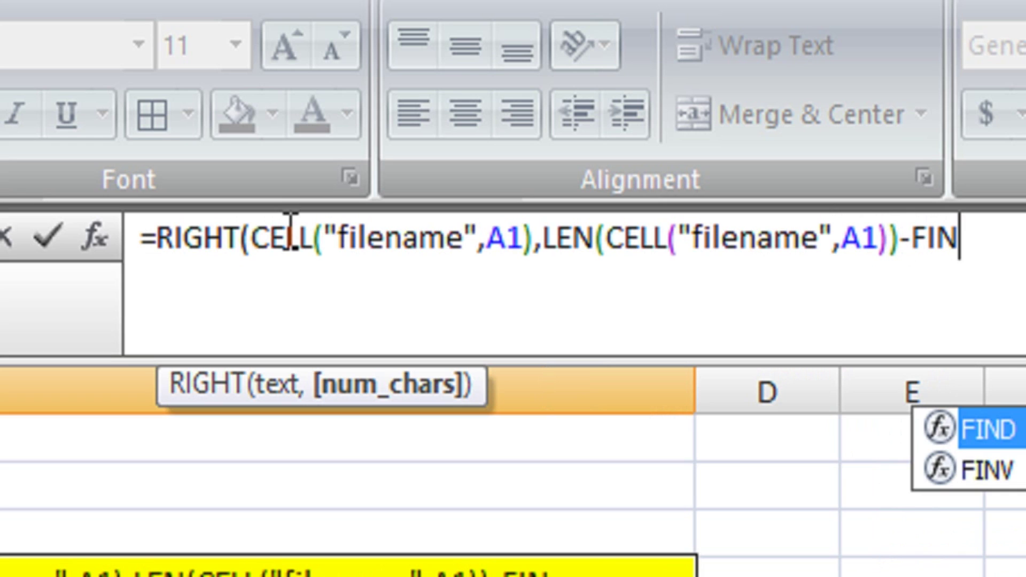
type("D(")
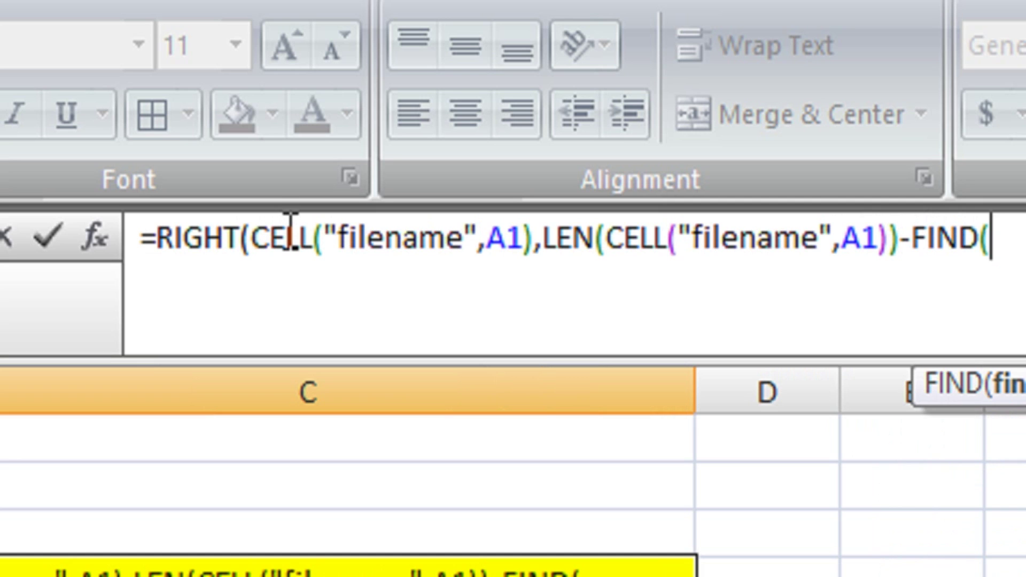
type("\"]")
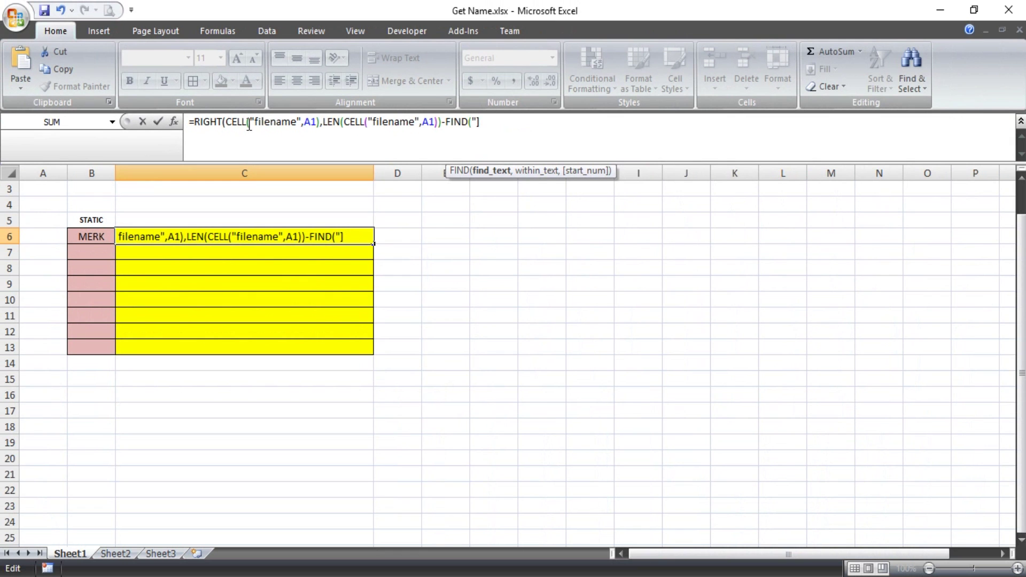
type("\"")
type(",CEL")
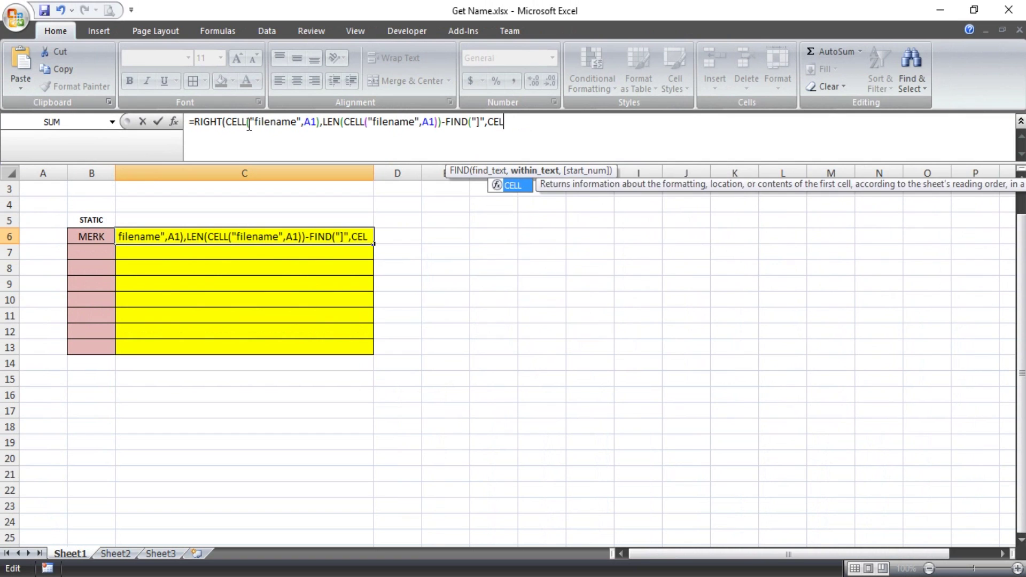
type("L(")
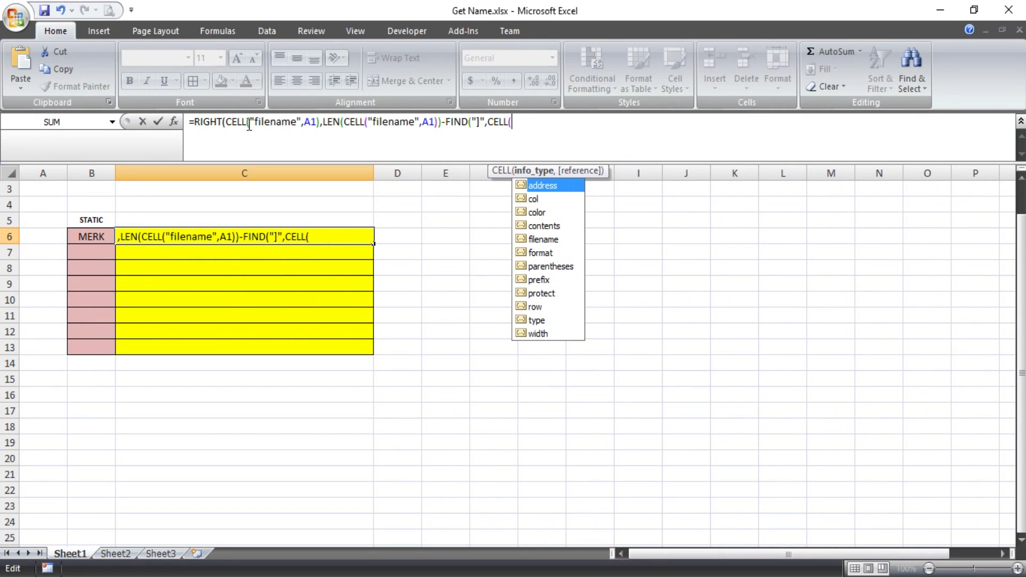
type("\"FILE")
key("Down")
key("Down")
key("Down")
key("Down")
key("Tab")
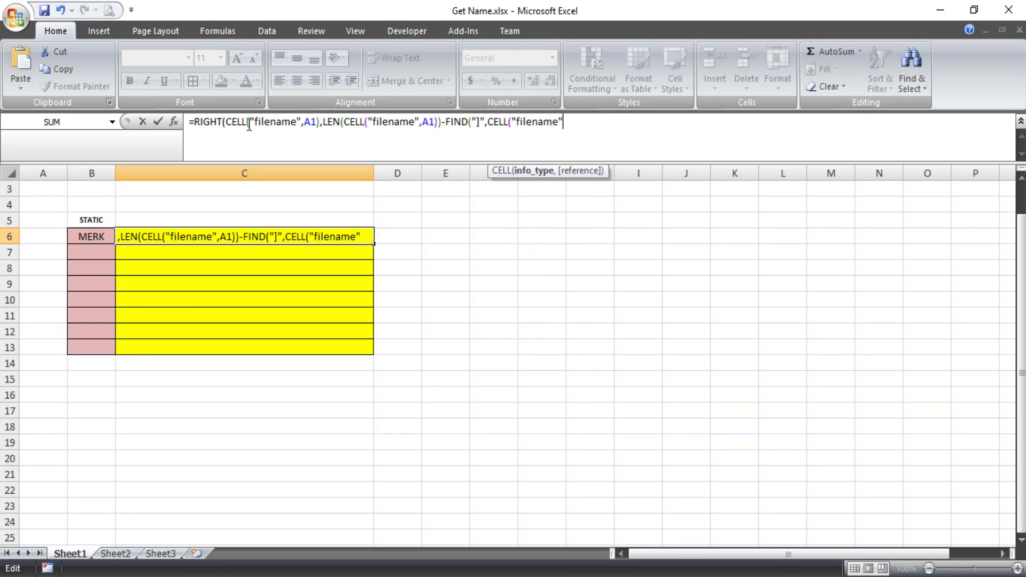
type(",A1)))")
- Confirm the formula, then centre and bold C6:C12, keeping the yellow fill
key("Tab")
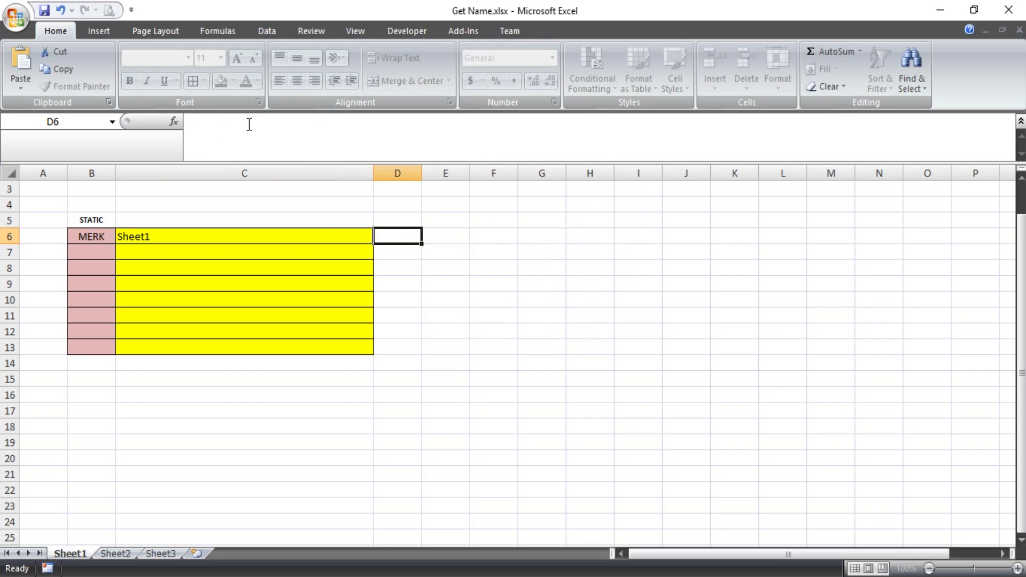
left_click(409, 347)
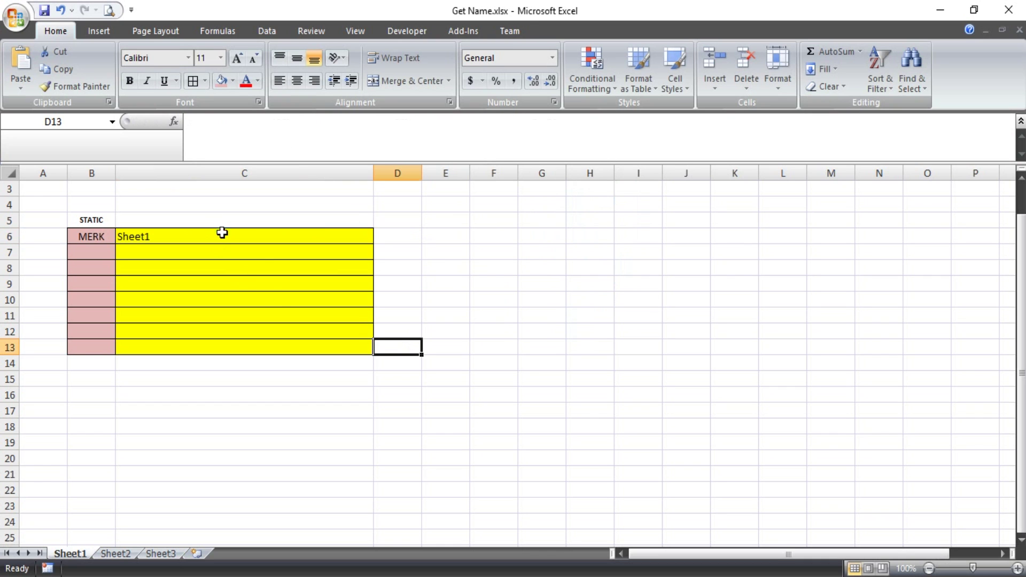
left_click_drag(222, 235, 247, 331)
left_click(297, 81)
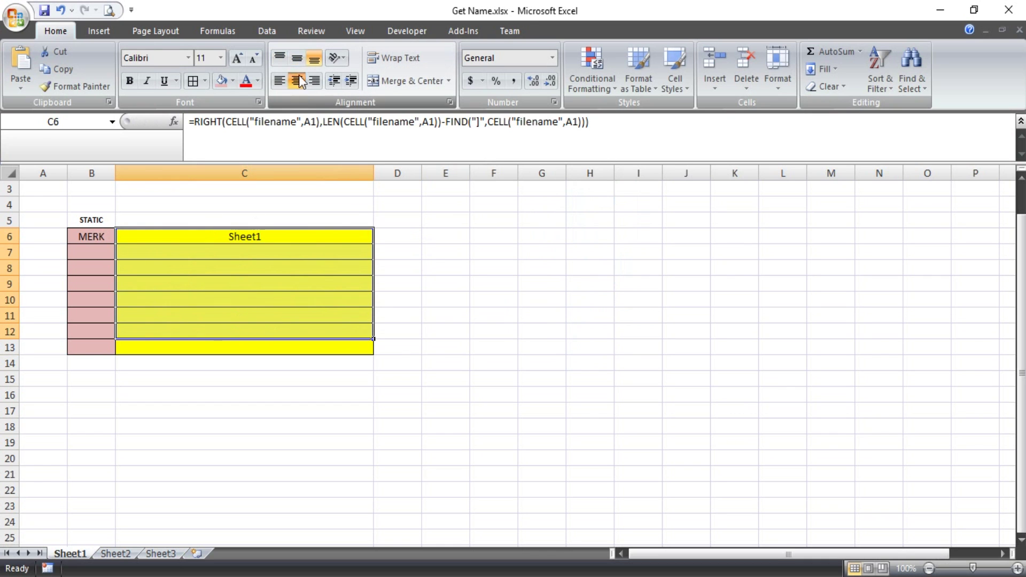
left_click(297, 58)
left_click(129, 80)
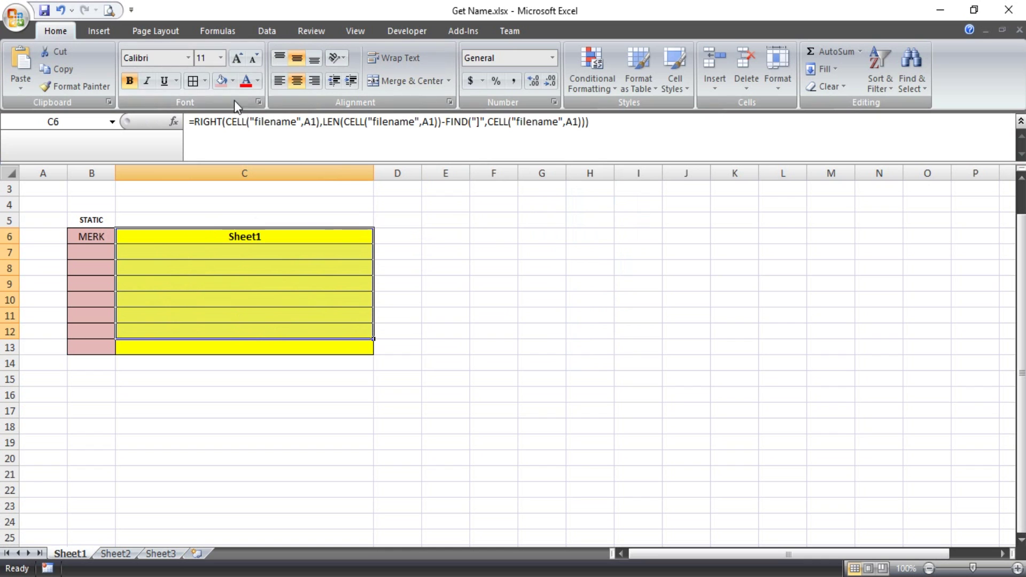
left_click(233, 81)
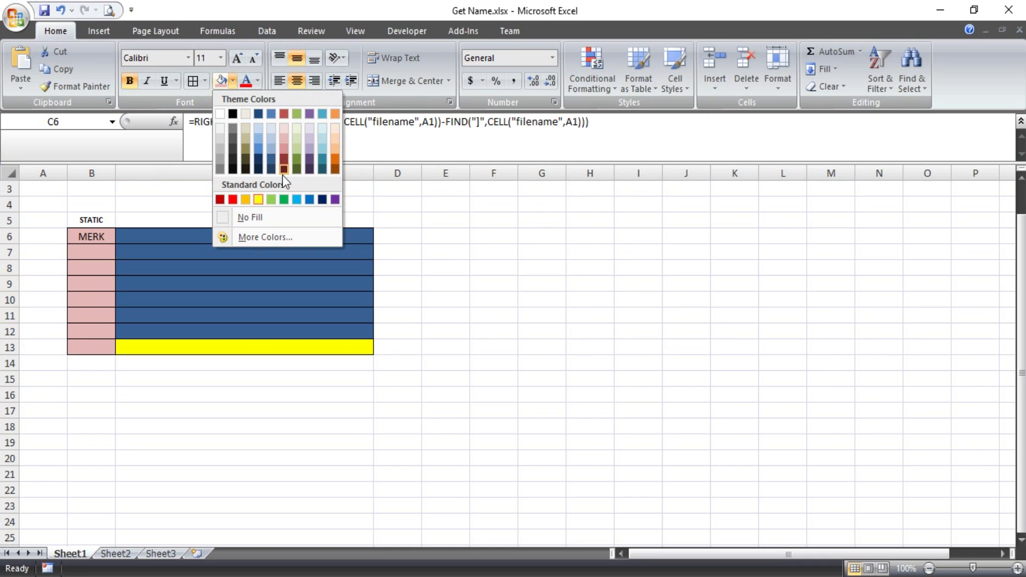
left_click(259, 199)
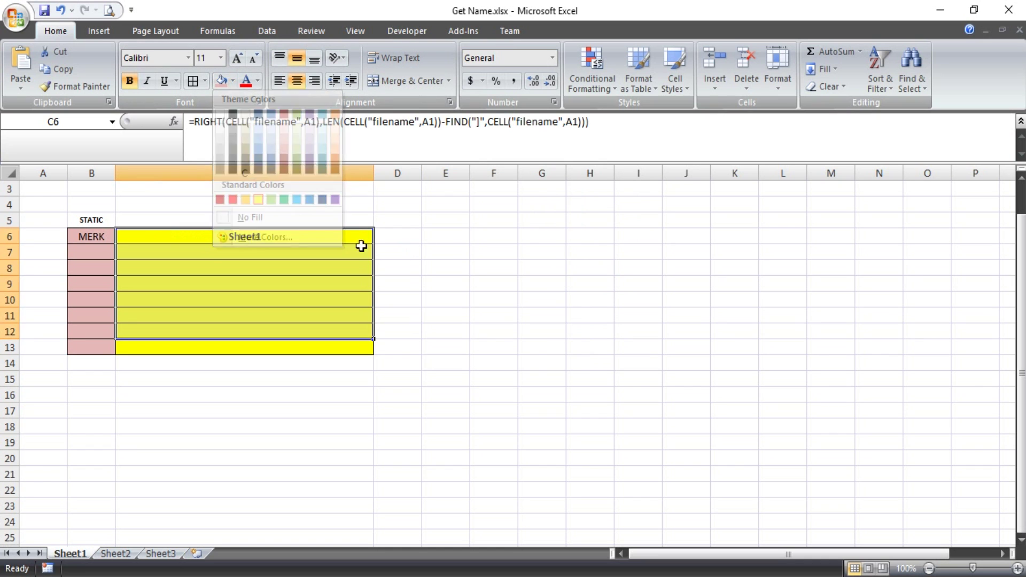
- Colour the Sheet1 text blue and enlarge it with repeated Grow Font
left_click(258, 81)
left_click(258, 219)
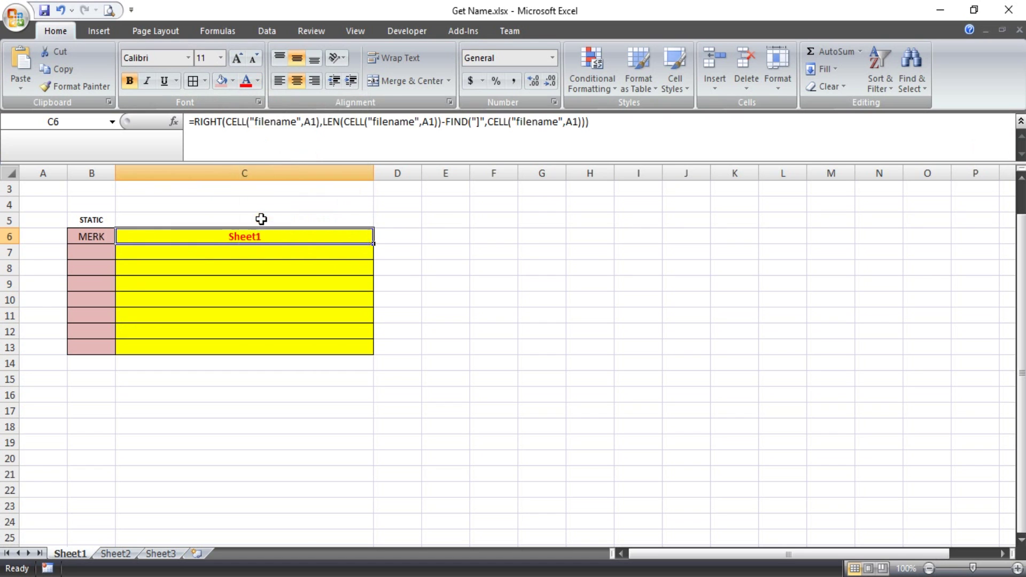
left_click(258, 80)
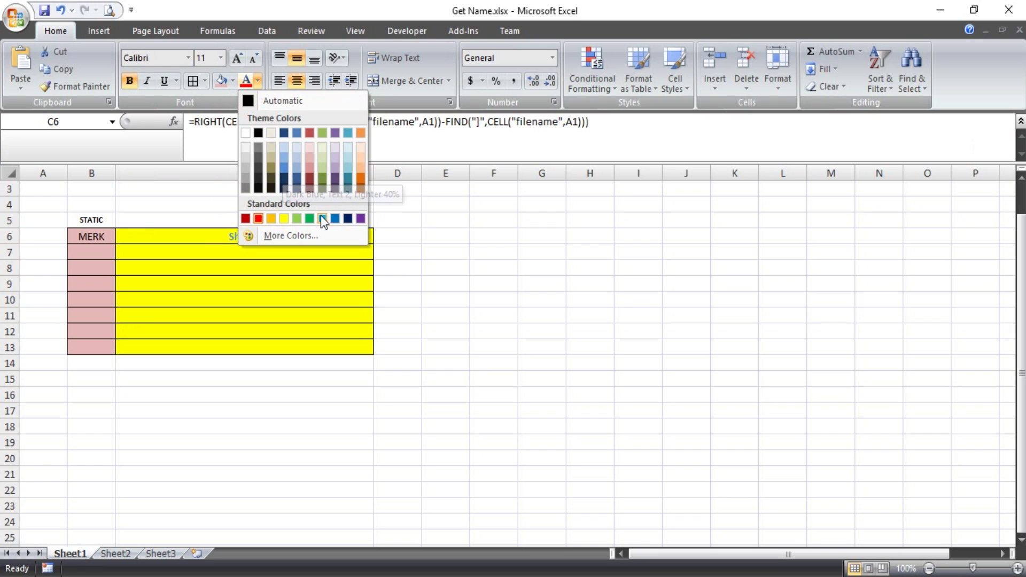
left_click(335, 219)
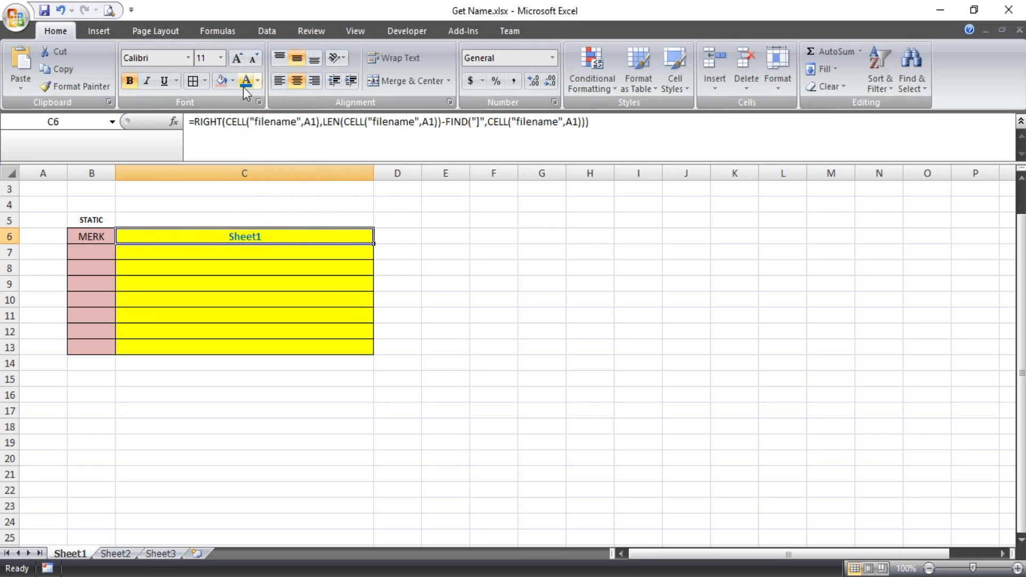
left_click(237, 58)
left_click(236, 58)
left_click(237, 58)
left_click(237, 58)
left_click(237, 58)
left_click(237, 57)
left_click(237, 58)
left_click(237, 58)
left_click(237, 58)
left_click(499, 289)
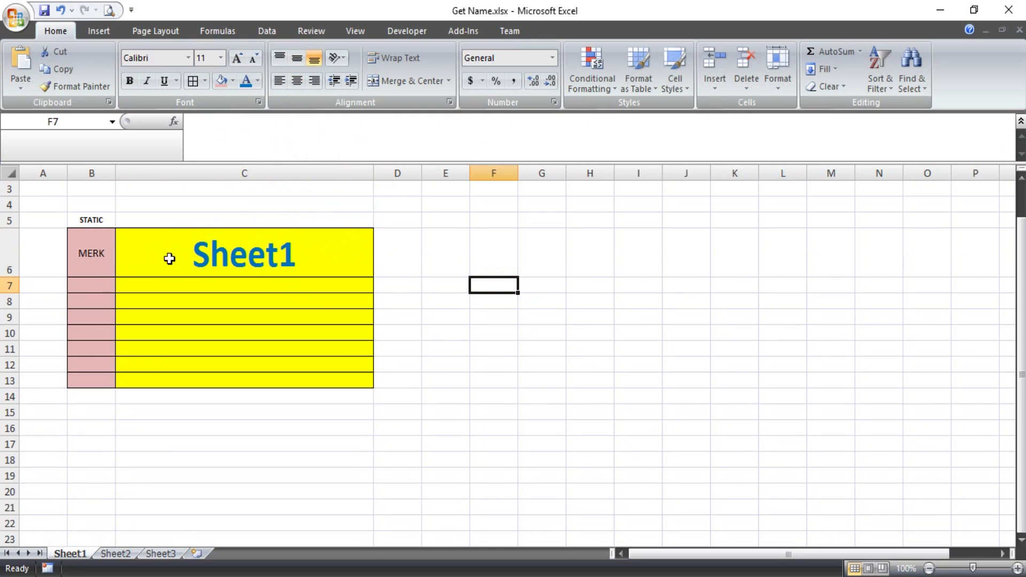
left_click(206, 221)
- Enter DYNAMIC in C5 as a centred column heading
type("DINA")
key("BackSpace")
key("BackSpace")
key("BackSpace")
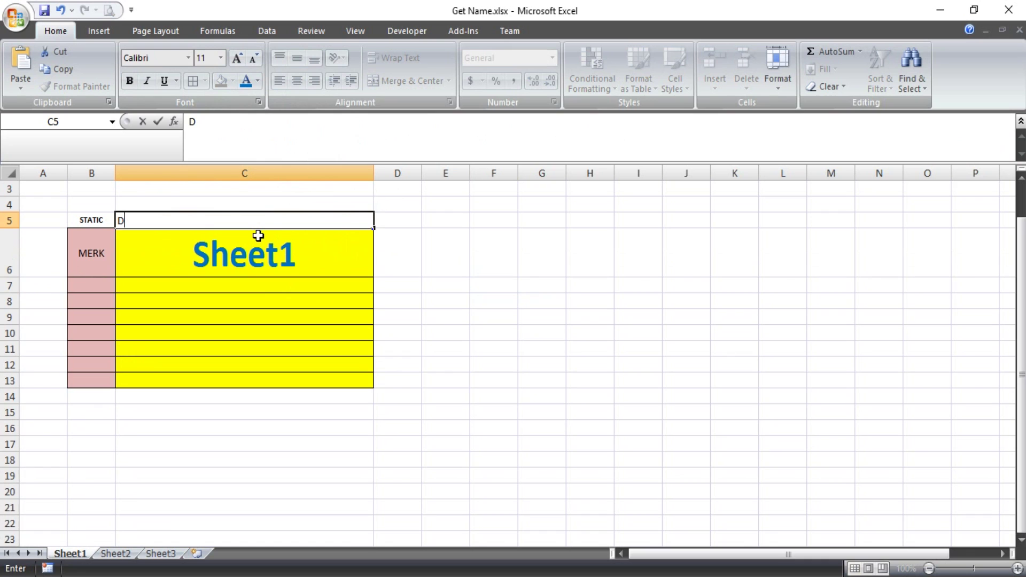
type("DI")
key("BackSpace")
key("BackSpace")
type("INAMI")
key("BackSpace")
key("BackSpace")
key("BackSpace")
key("BackSpace")
key("BackSpace")
type("YNAMIC")
key("Tab")
left_click(248, 221)
left_click(297, 81)
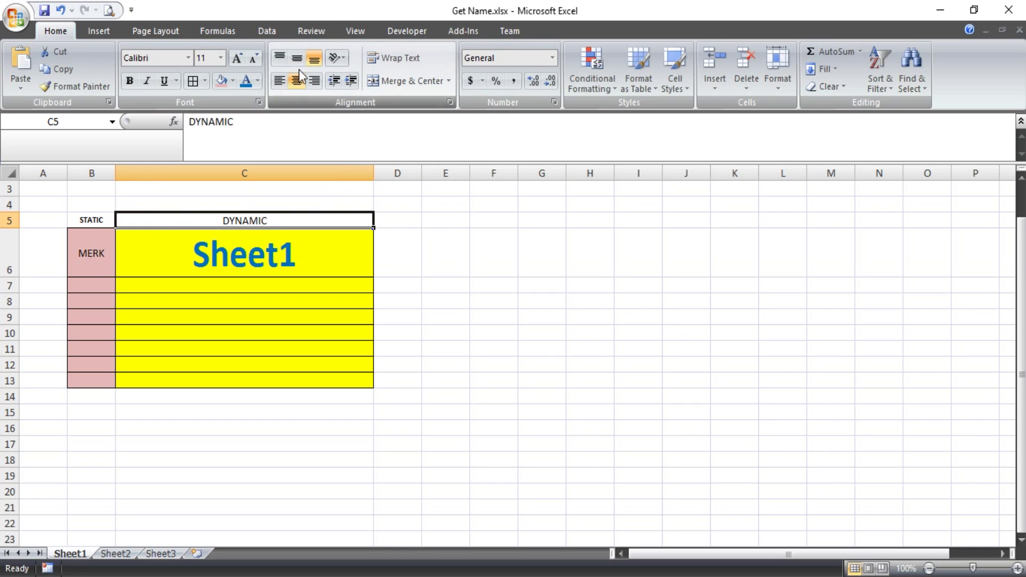
left_click(482, 280)
left_click(241, 220)
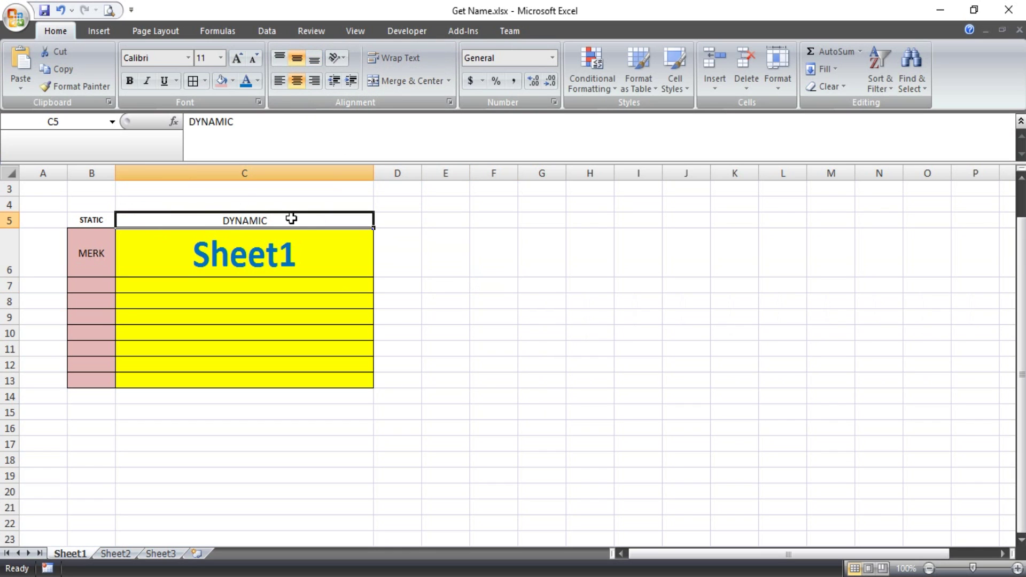
left_click(556, 393)
- Edit B6 so it reads MERK:
double_click(107, 255)
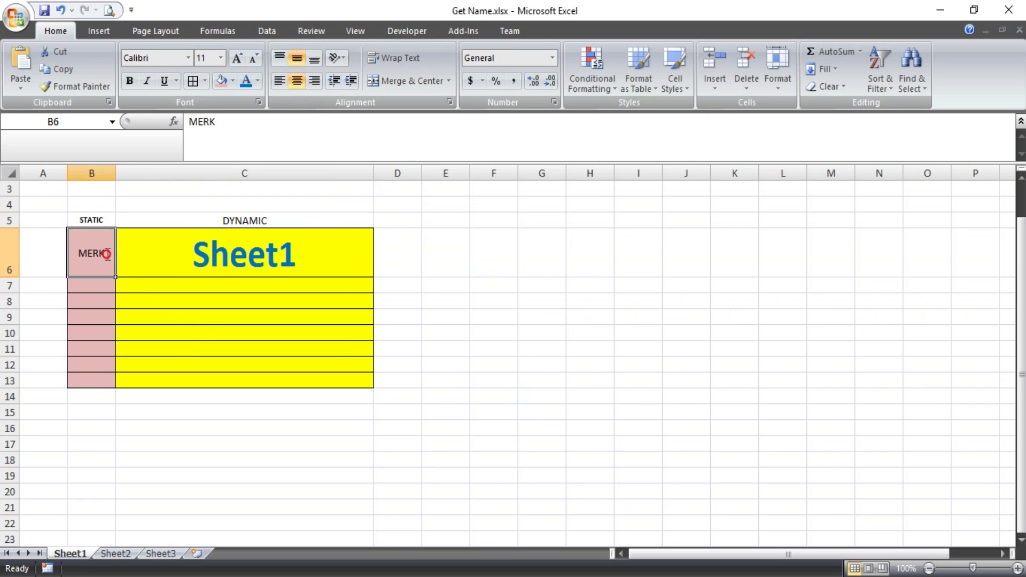
type(":")
key("Tab")
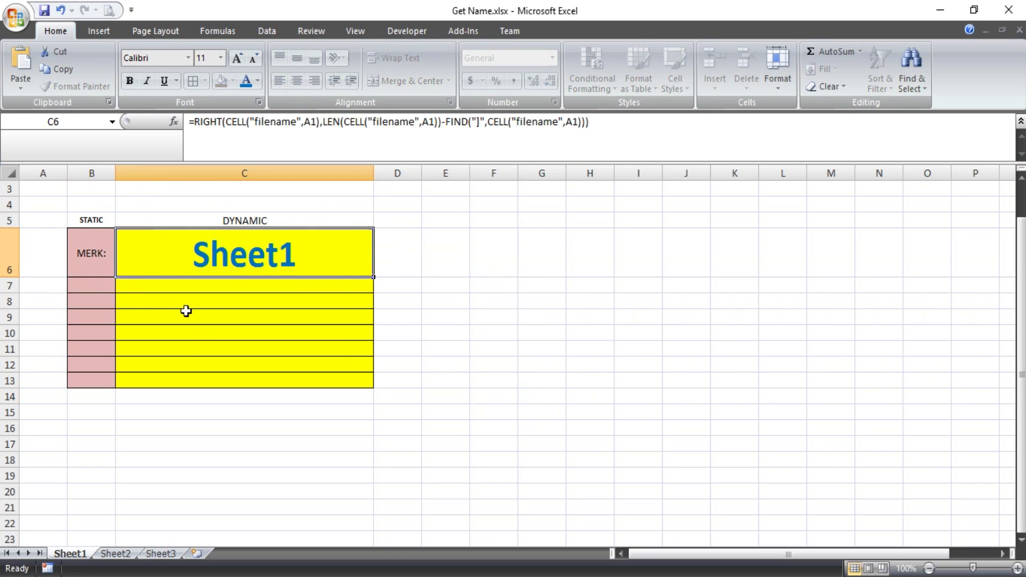
left_click(544, 293)
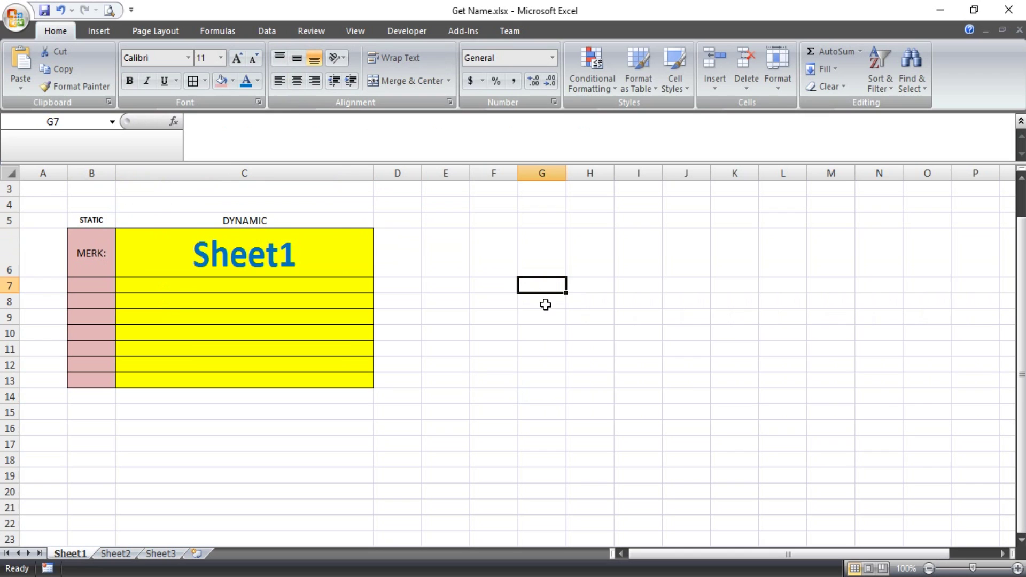
- Rename Sheet1 to SONY so C6 displays SONY
left_click(216, 265)
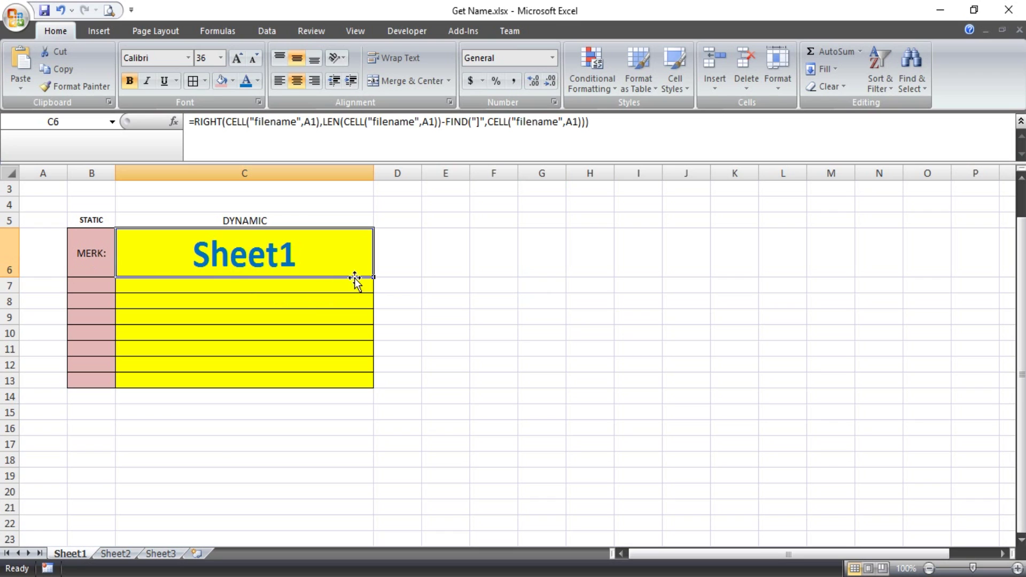
left_click(434, 283)
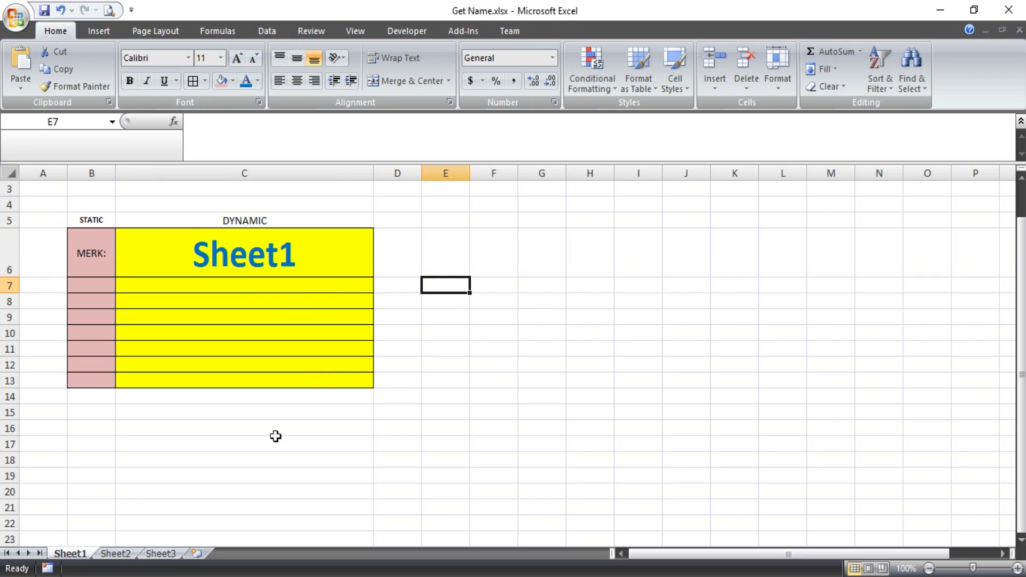
right_click(75, 554)
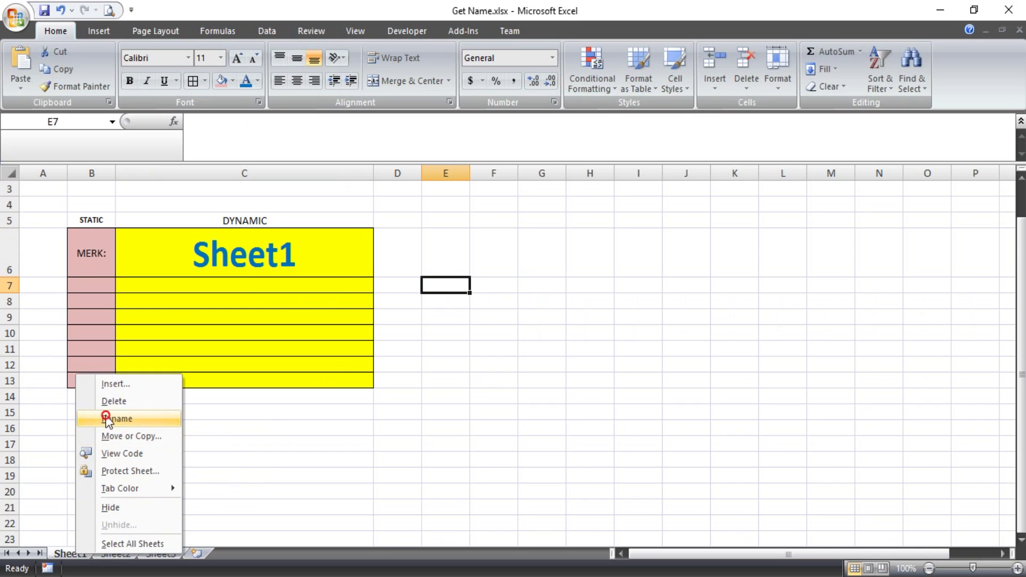
left_click(88, 417)
type("SONY")
key("Return")
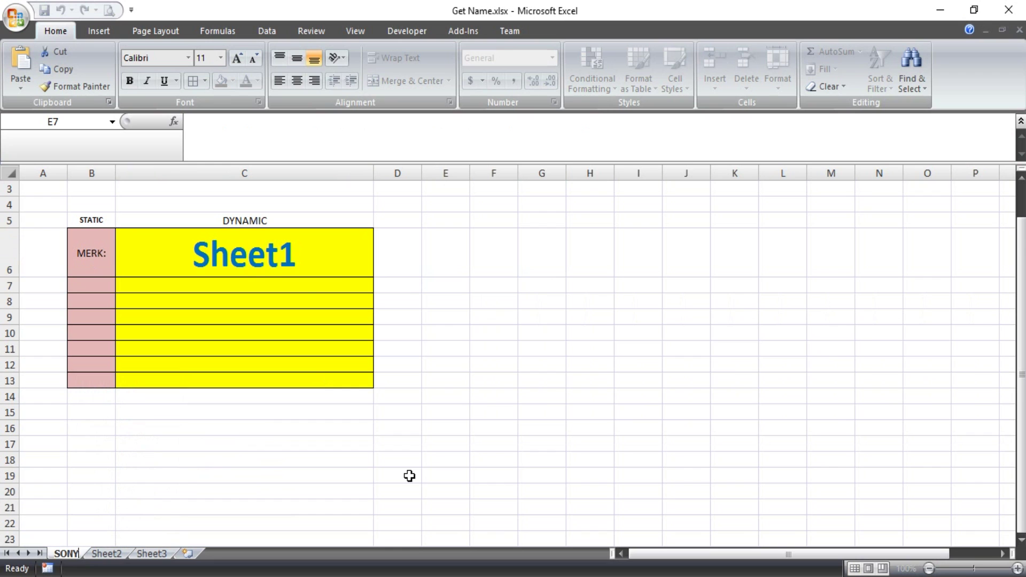
left_click(409, 476)
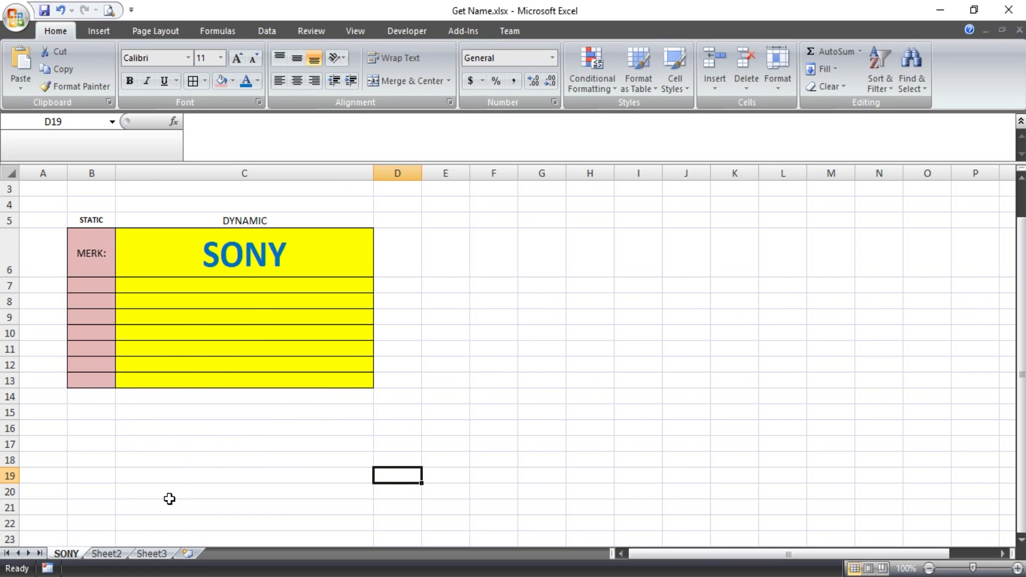
- Delete the empty Sheet2 and Sheet3
left_click(109, 555)
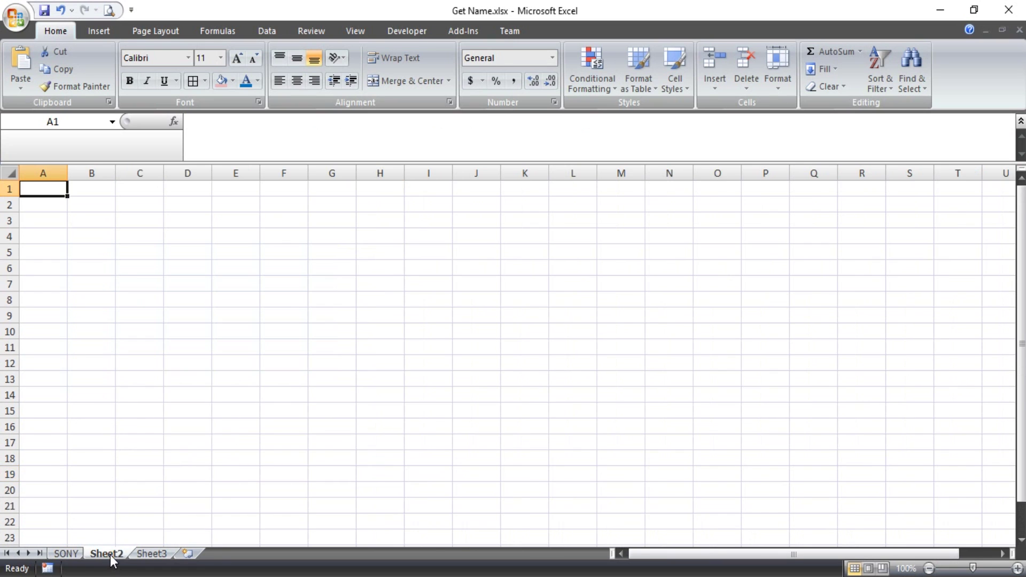
right_click(110, 555)
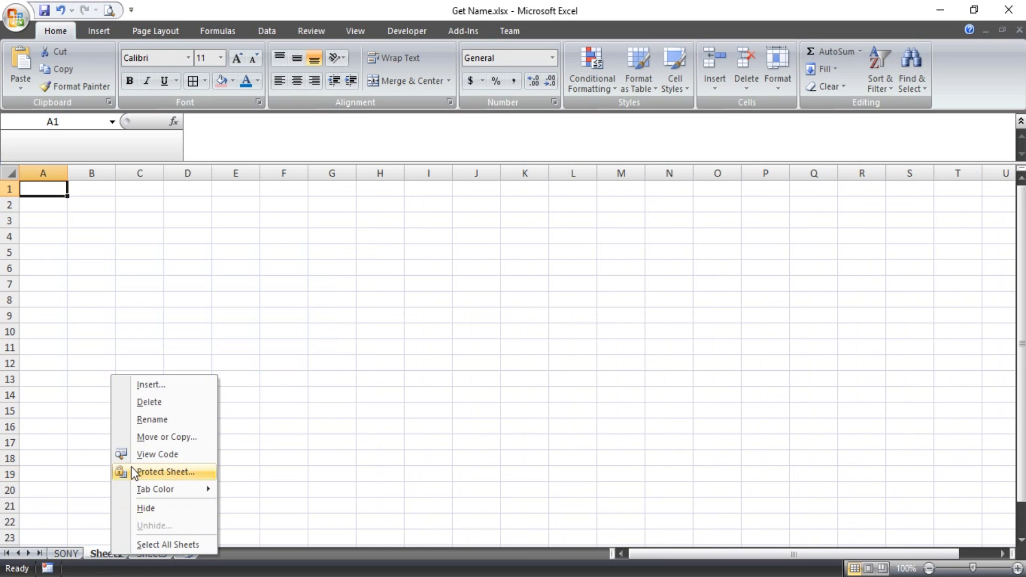
right_click(107, 554)
left_click(159, 400)
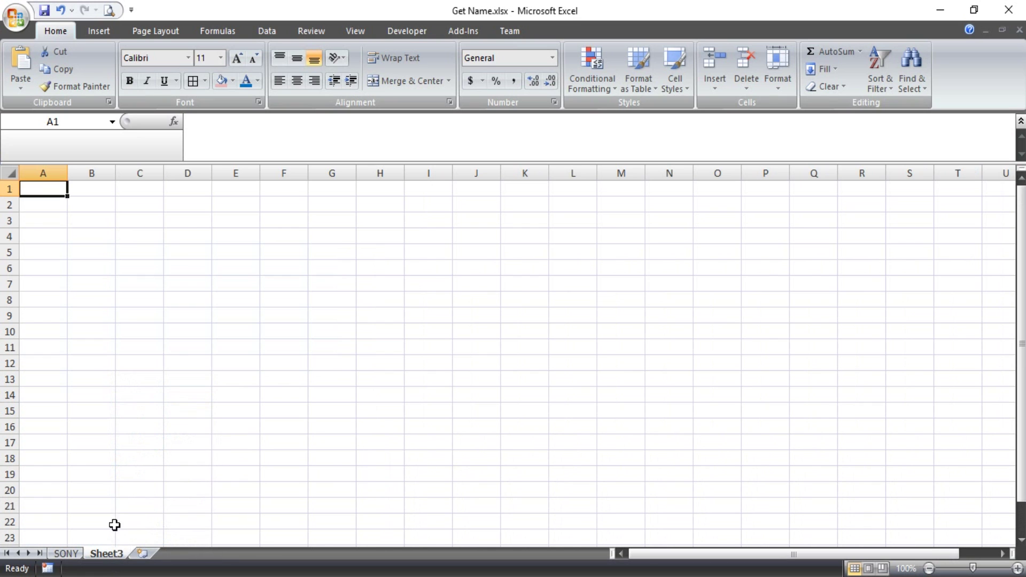
right_click(114, 554)
left_click(157, 403)
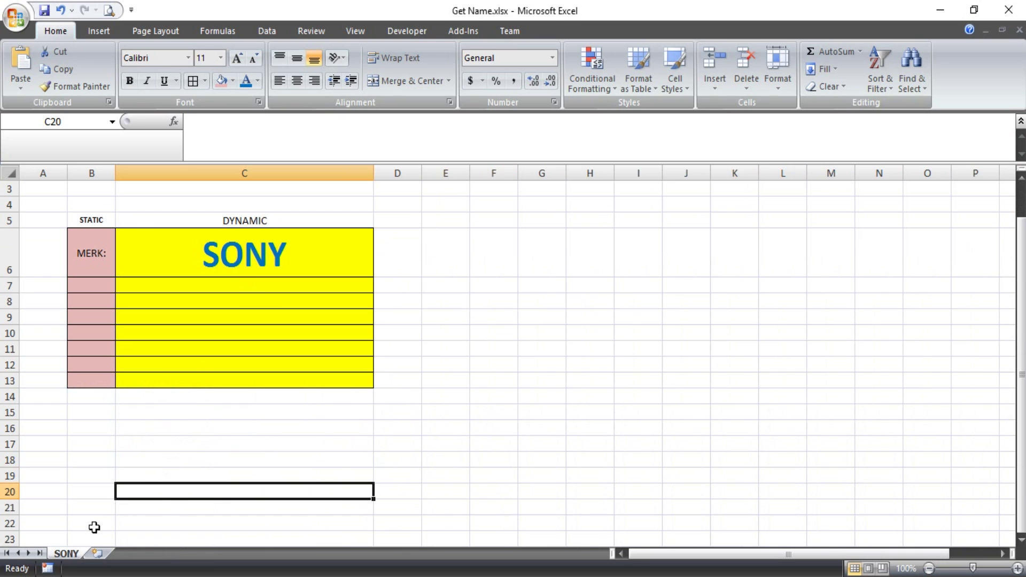
- Duplicate the SONY sheet and rename the copy LENOVO
right_click(69, 554)
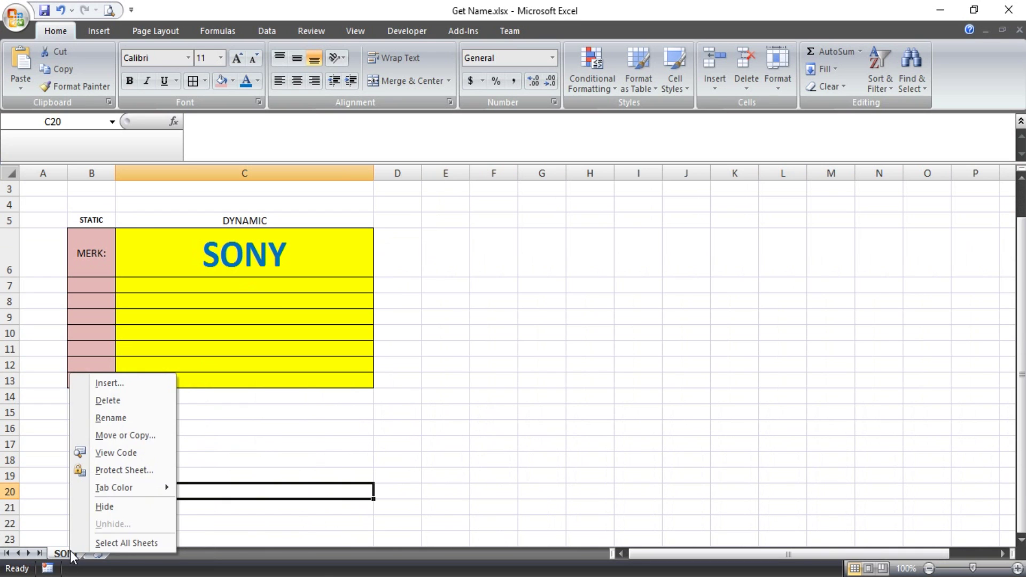
left_click(136, 436)
left_click(81, 497)
left_click(145, 521)
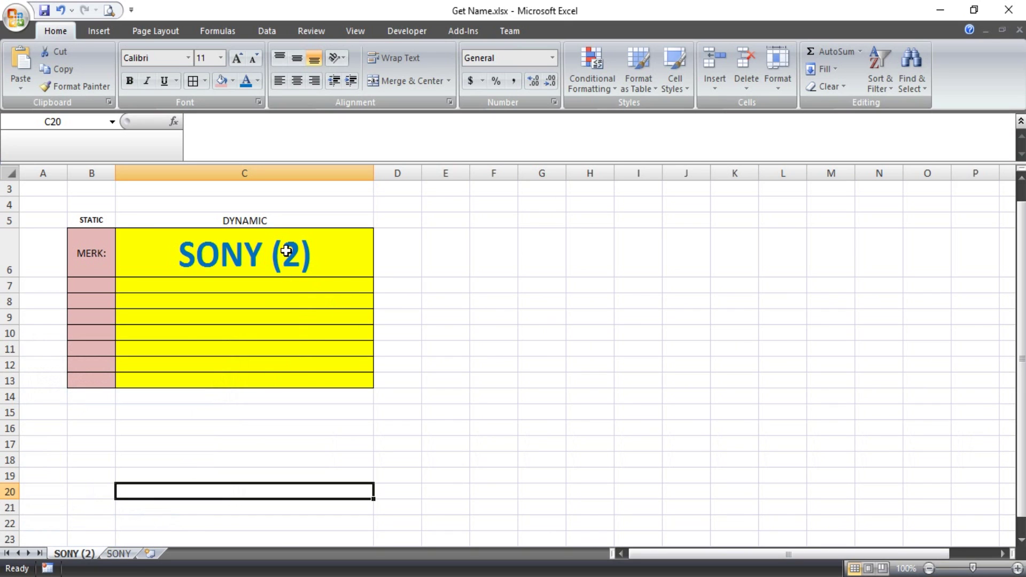
right_click(82, 557)
left_click(133, 420)
type("LENOVO")
key("Return")
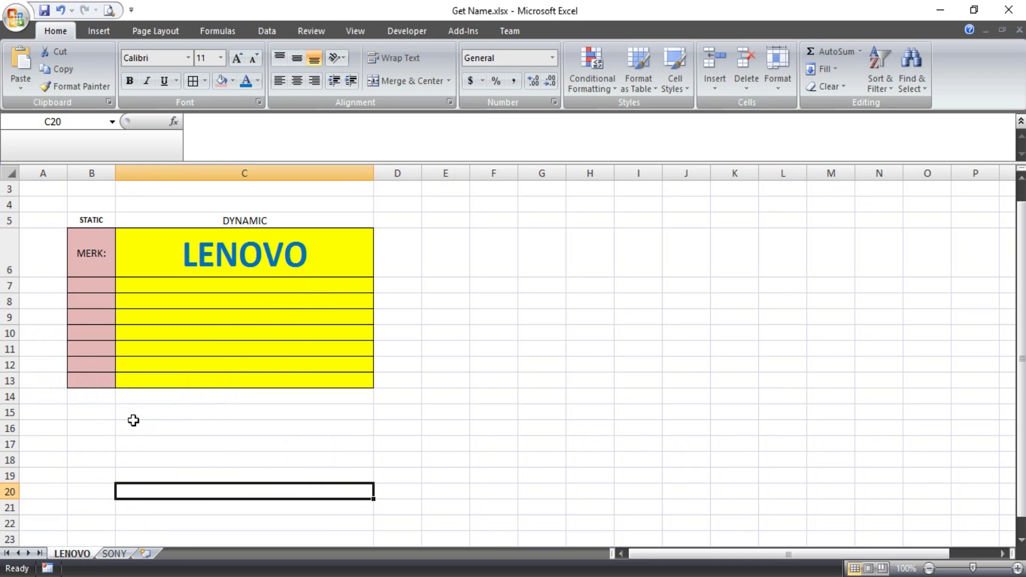
left_click(114, 554)
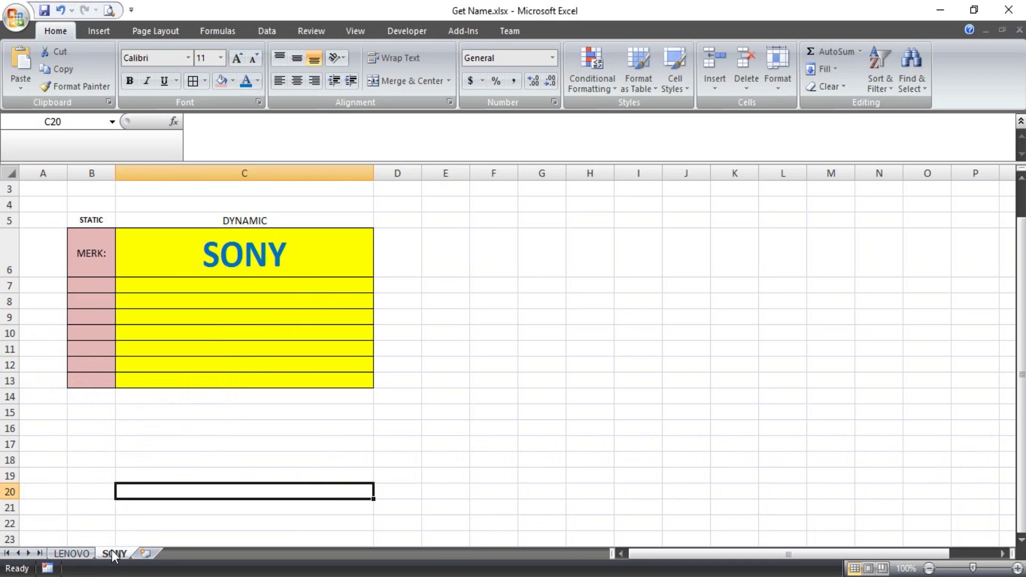
left_click(76, 554)
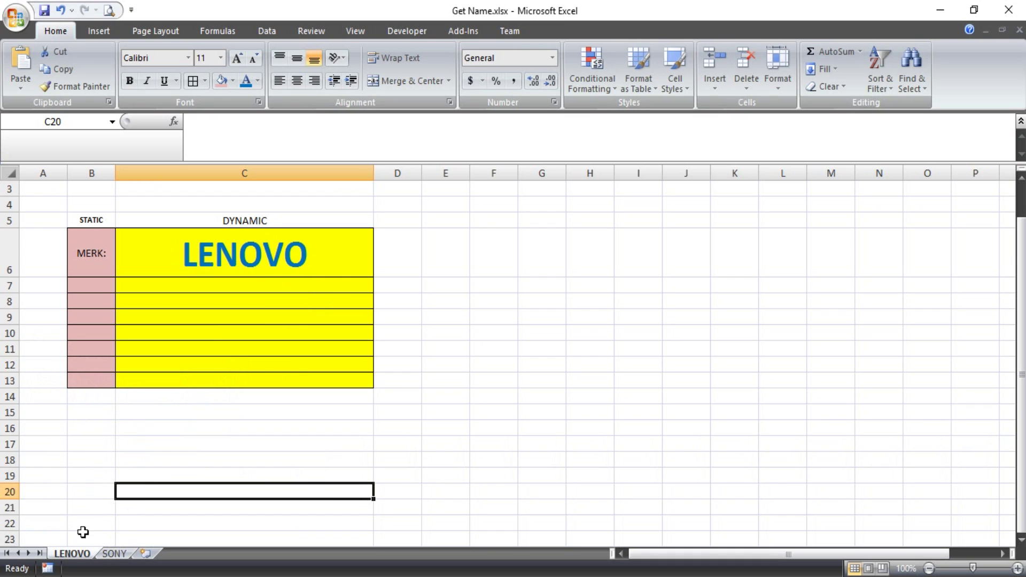
- Duplicate the LENOVO sheet and rename the copy SAMSUNG
right_click(75, 558)
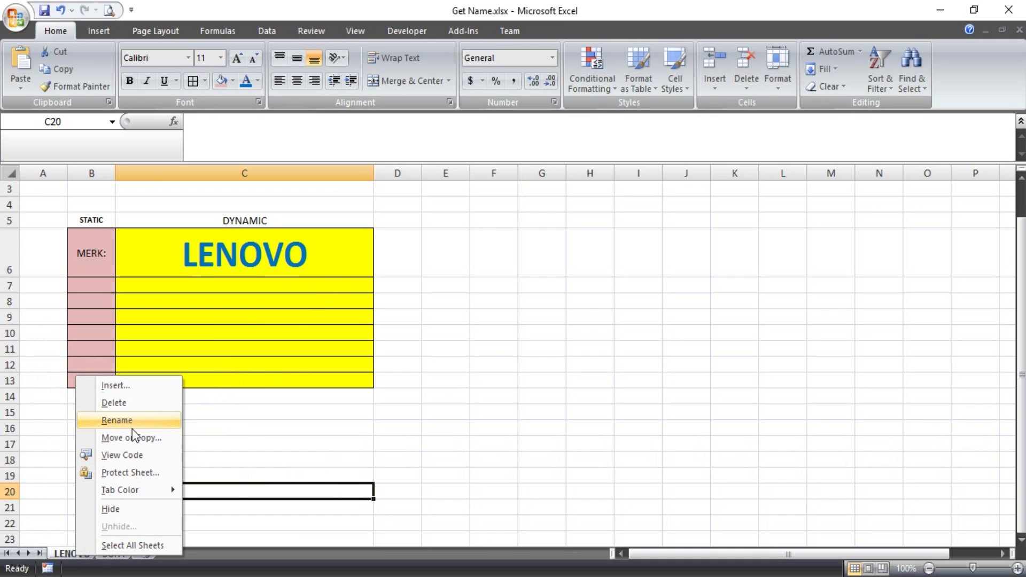
left_click(133, 437)
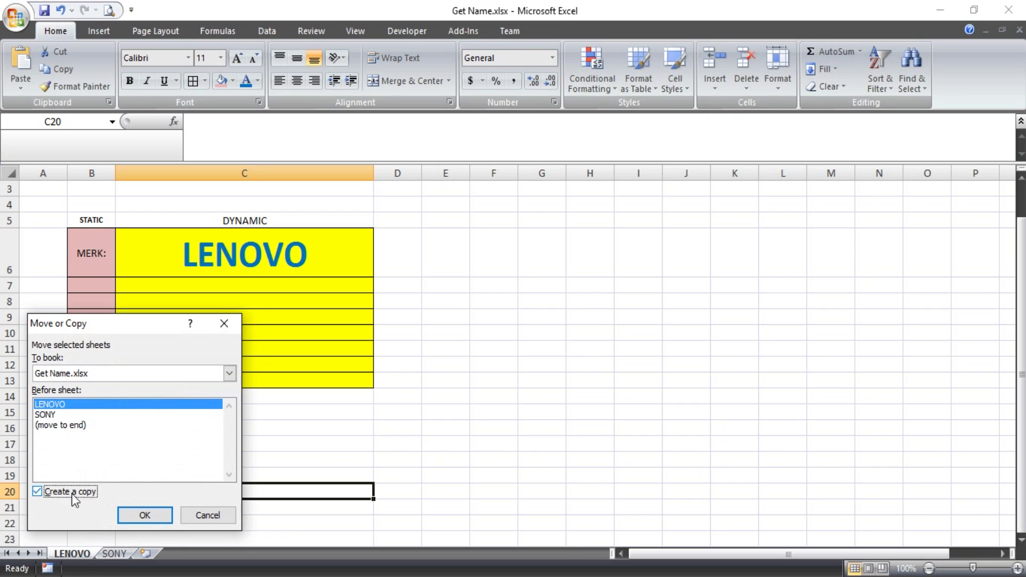
left_click(142, 515)
right_click(85, 557)
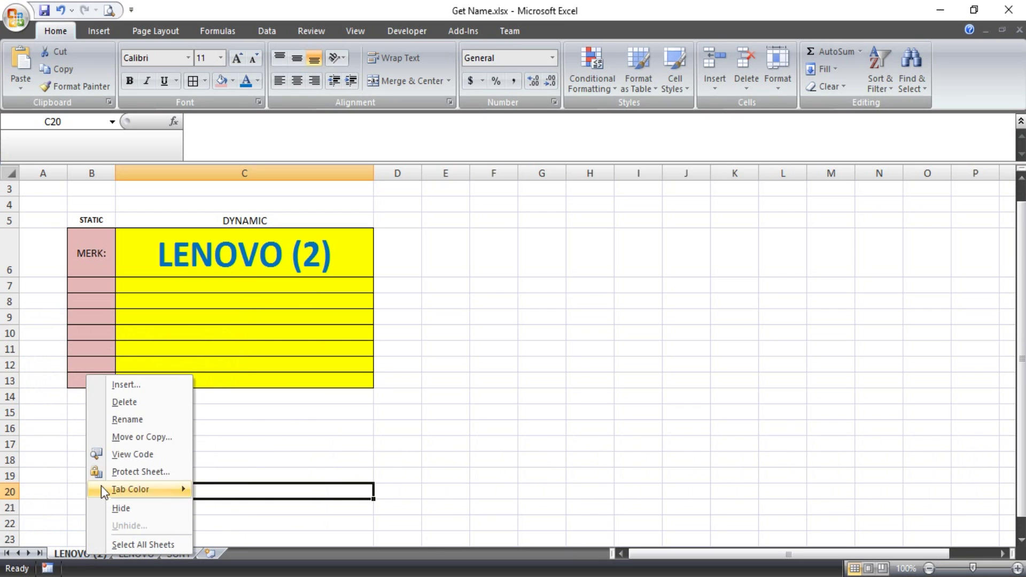
left_click(120, 425)
type("SAMS")
key("BackSpace")
key("BackSpace")
key("BackSpace")
type("SAMSUNG")
key("Return")
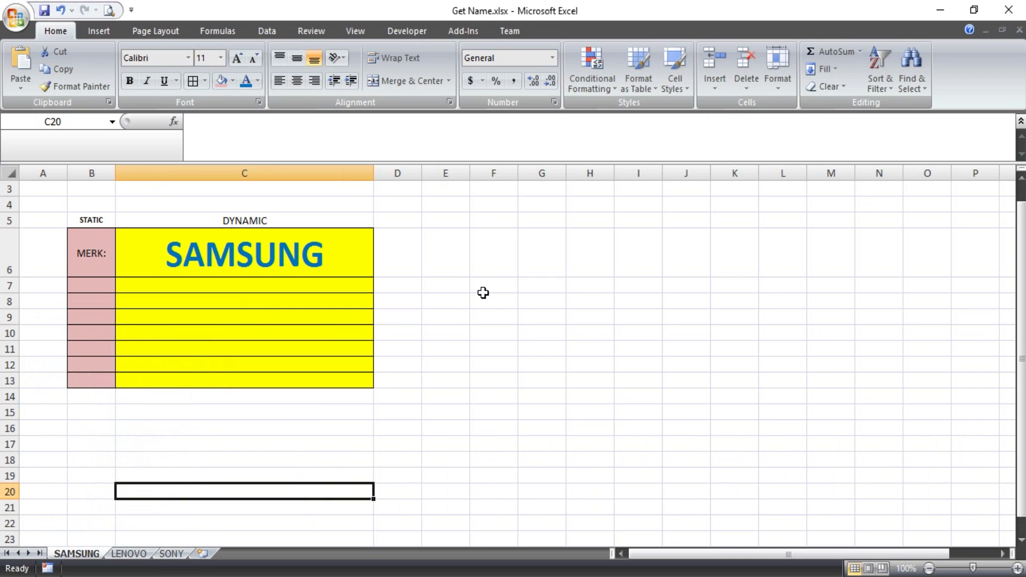
- Compare the SONY, LENOVO and SAMSUNG sheets to confirm C6 shows each sheet's own name
left_click(488, 298)
left_click(130, 554)
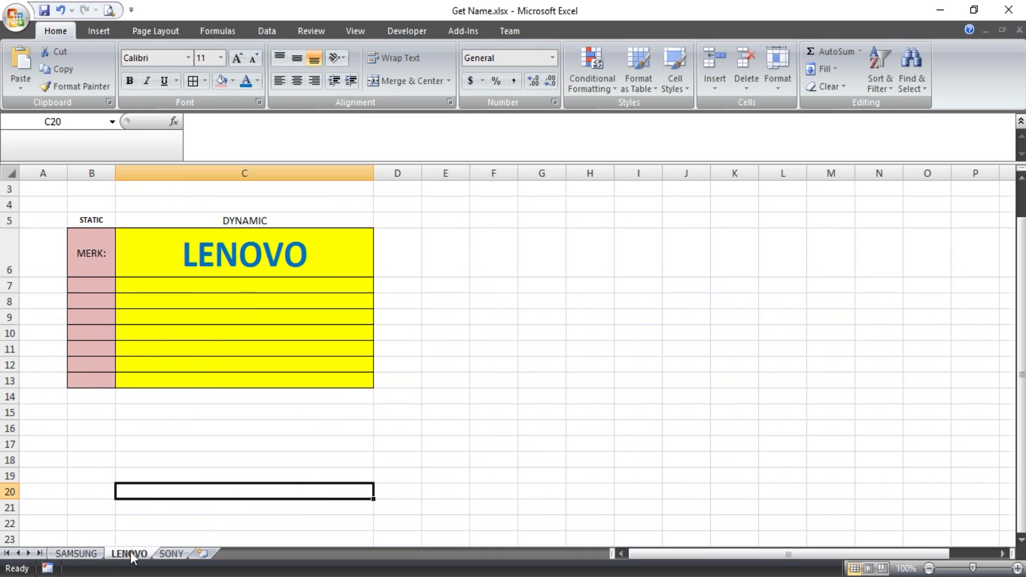
left_click(169, 555)
left_click(129, 554)
left_click(76, 553)
left_click(224, 265)
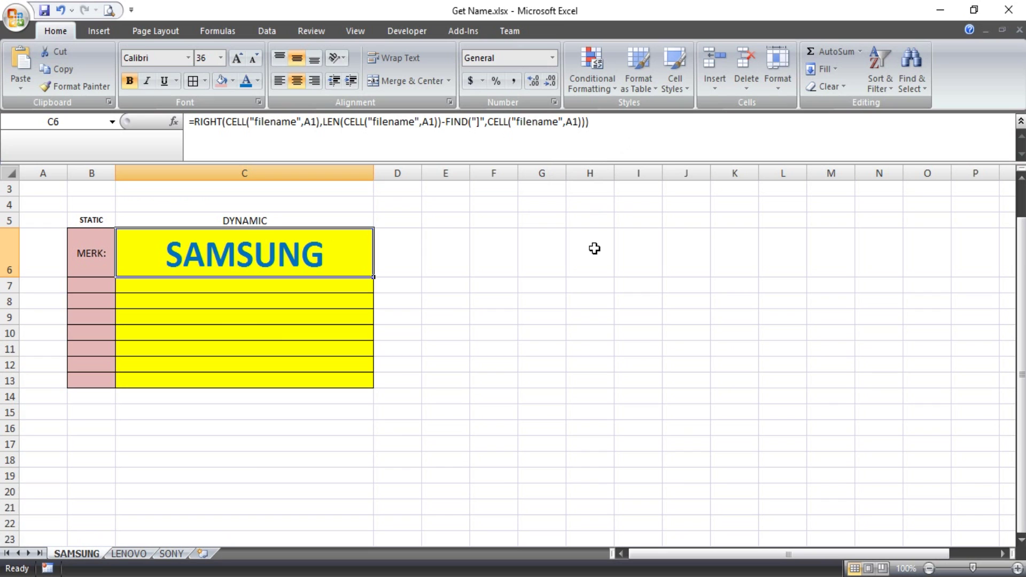
left_click(142, 554)
left_click(171, 554)
left_click(131, 553)
left_click(92, 553)
left_click(521, 394)
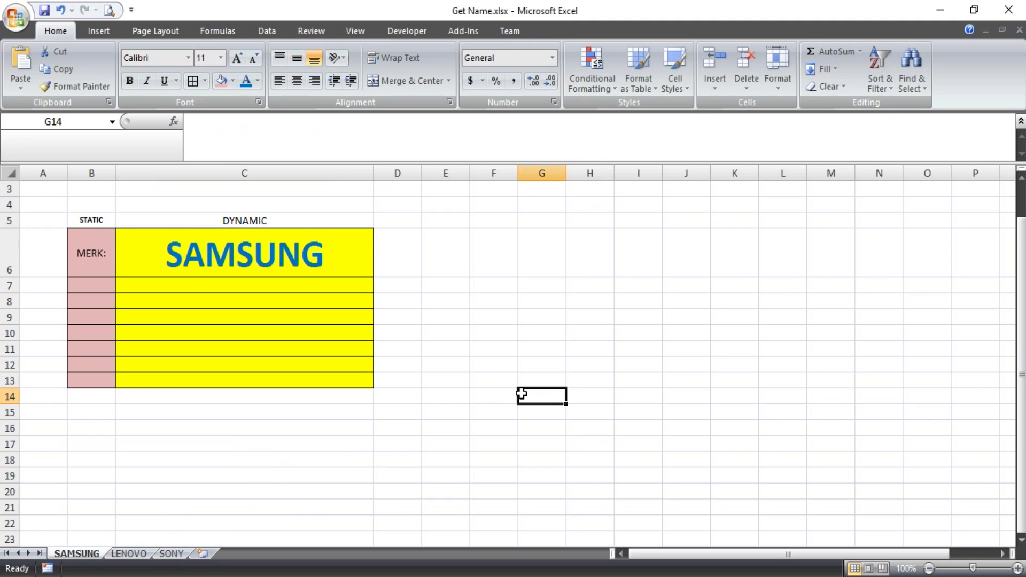